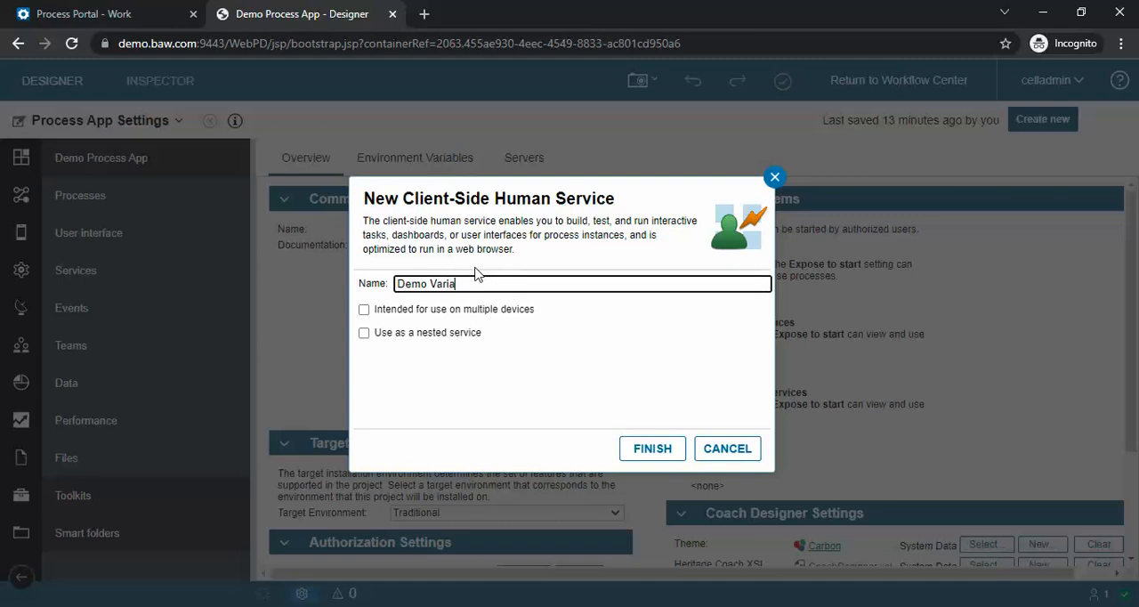
Step: Create the client-side human service Demo Variant and open its coach for layout editing
click(652, 449)
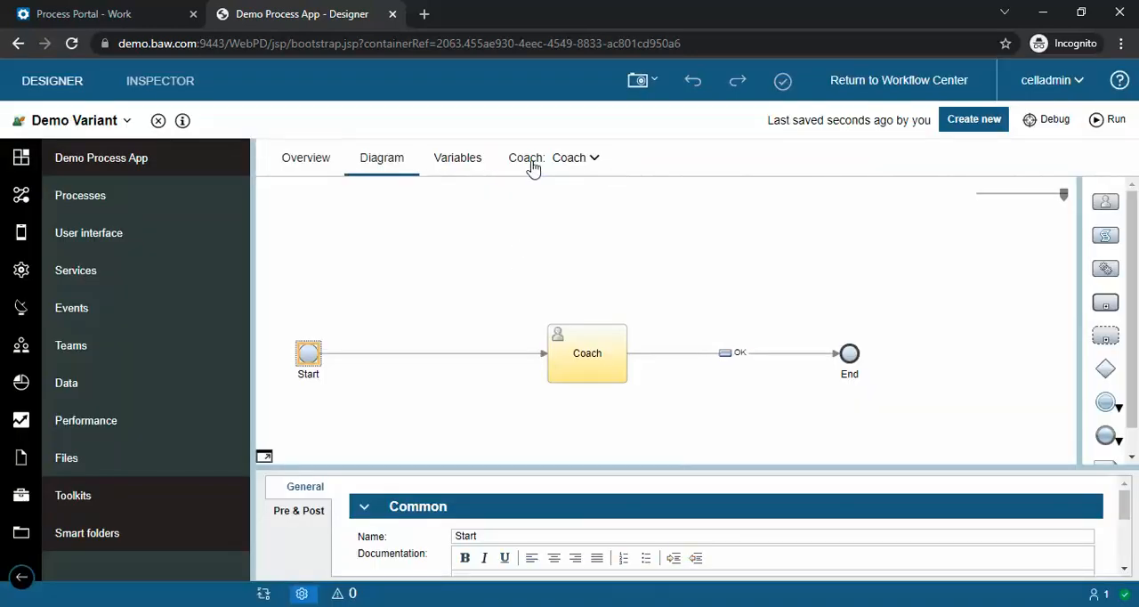
click(531, 163)
click(651, 399)
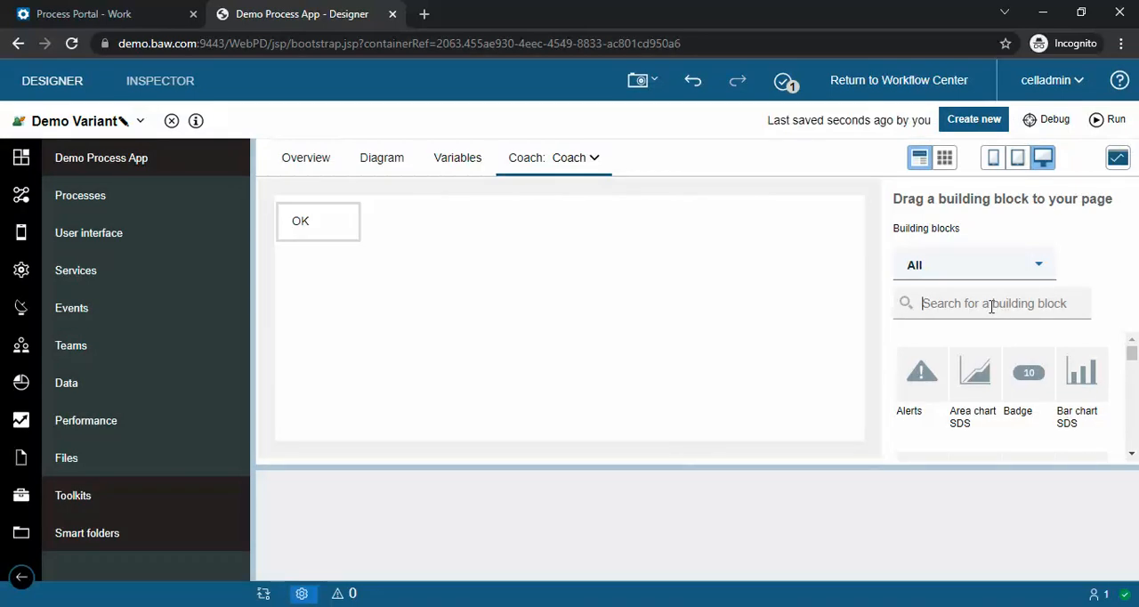
Step: Find the Variant building block and place it above the OK button on the coach
text(vari)
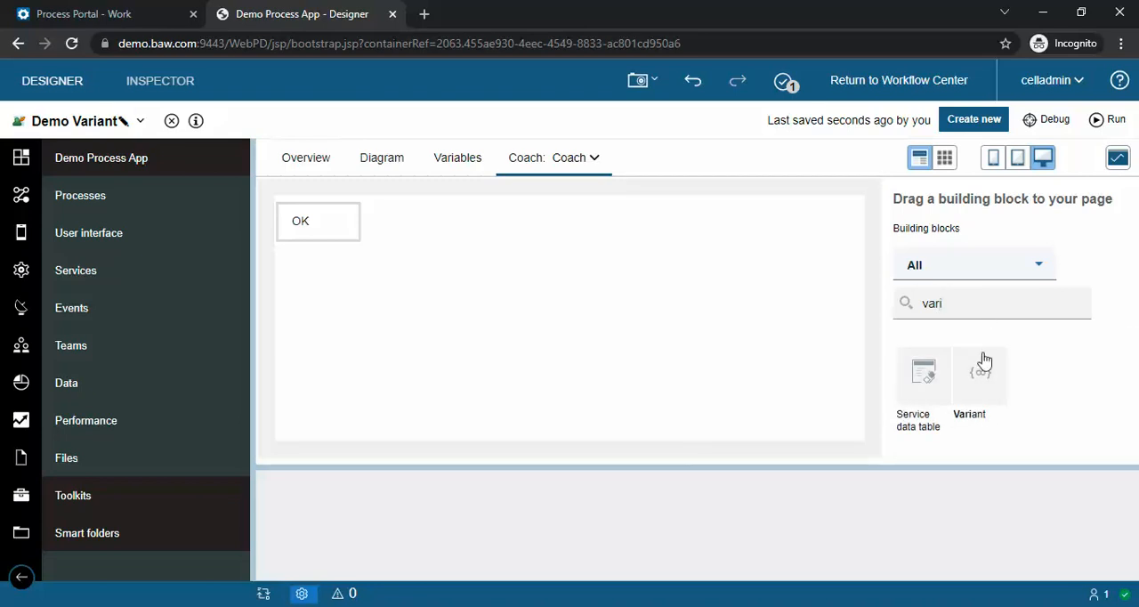
drag(980, 373, 471, 208)
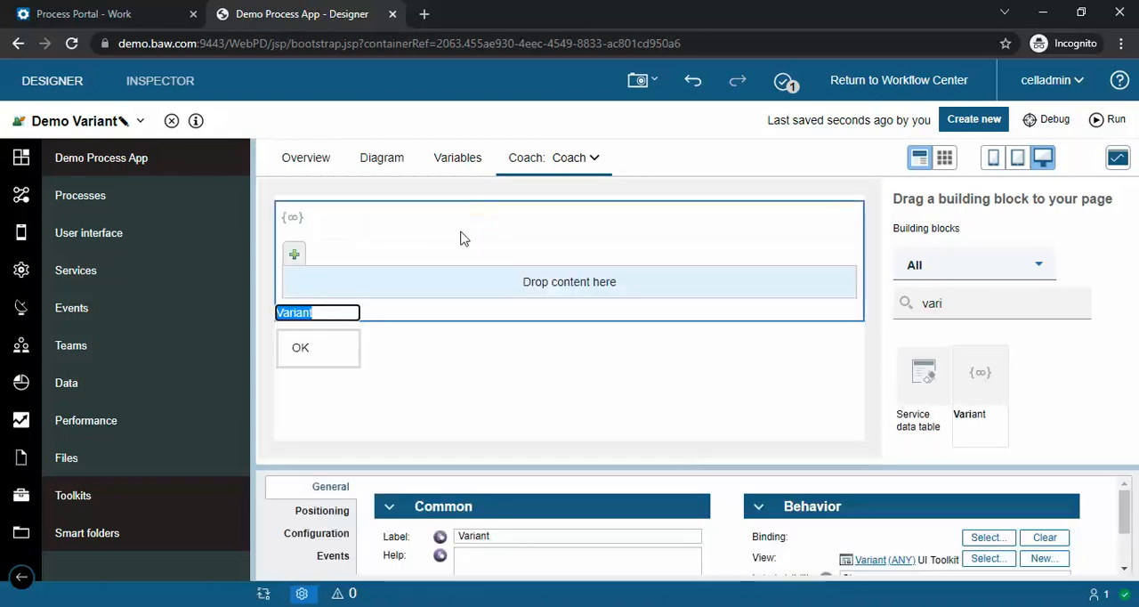
click(425, 378)
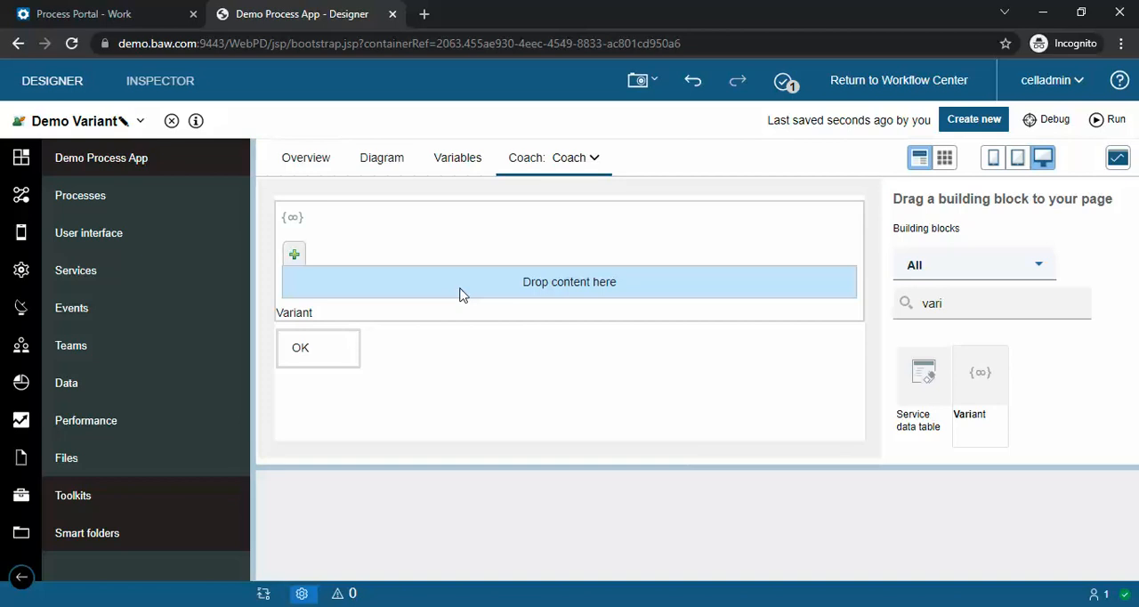
click(475, 243)
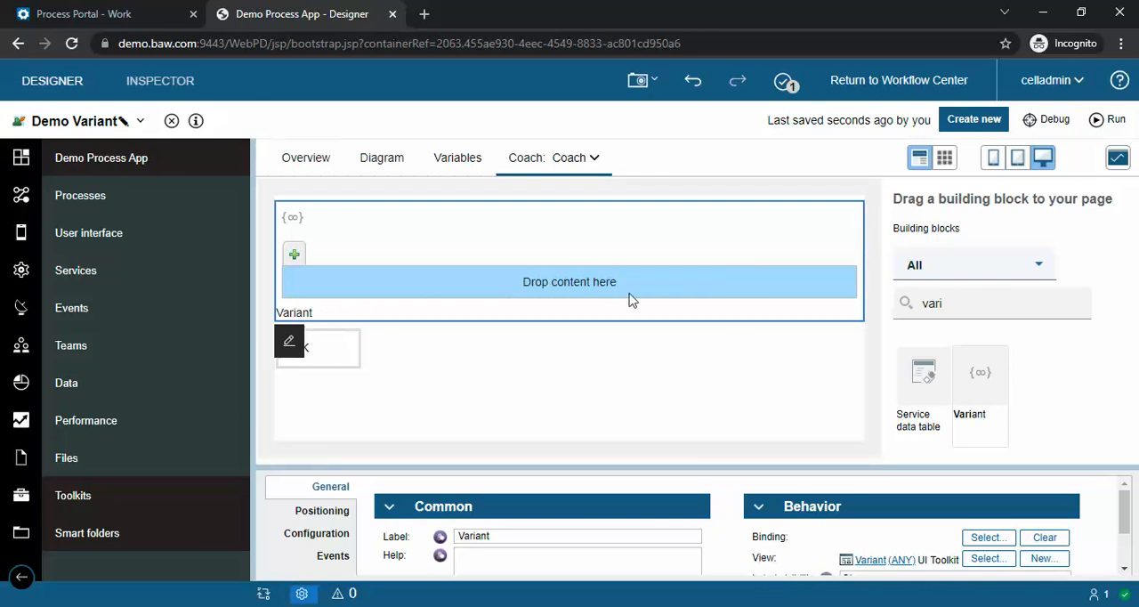
Step: Find the Plain text building block and add it to the Variant's content area
drag(954, 304, 904, 304)
text(pla)
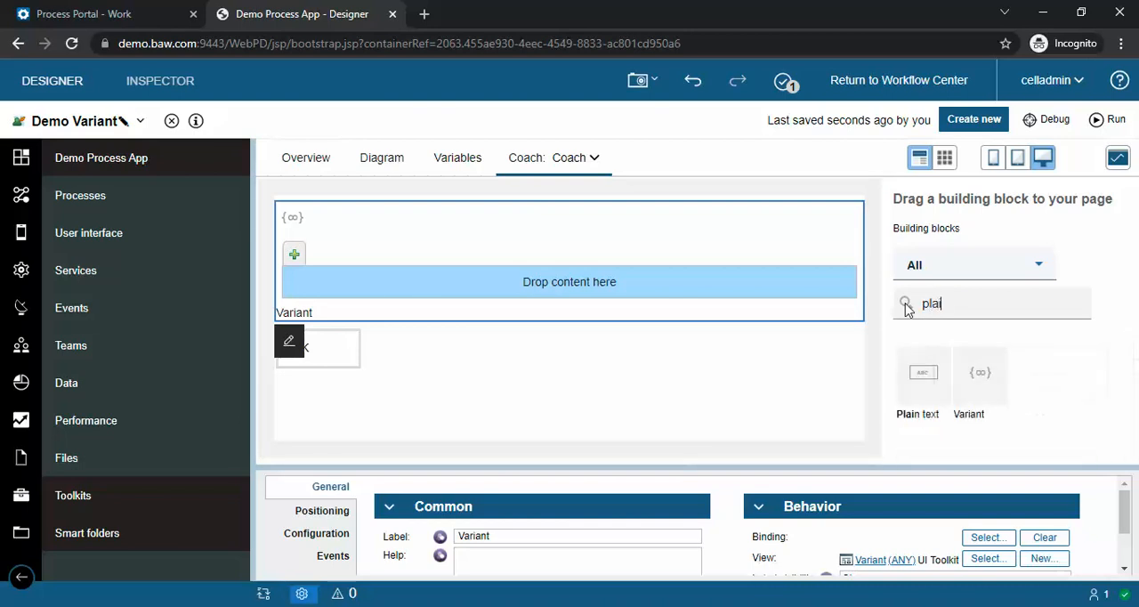
drag(921, 358, 606, 280)
Step: Find the Integer building block and add it to the Variant as its second control
drag(979, 304, 880, 313)
text(inte)
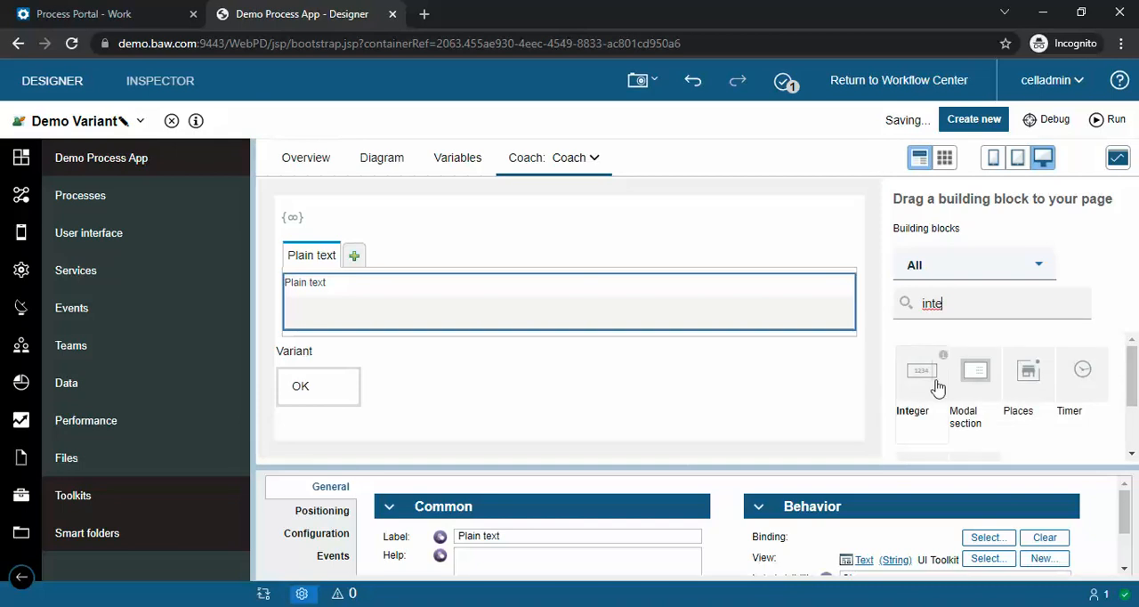
drag(934, 389, 765, 312)
Step: Search the building blocks for "calen" and add the Date/time picker as the Variant's third control
click(974, 307)
drag(970, 307, 891, 308)
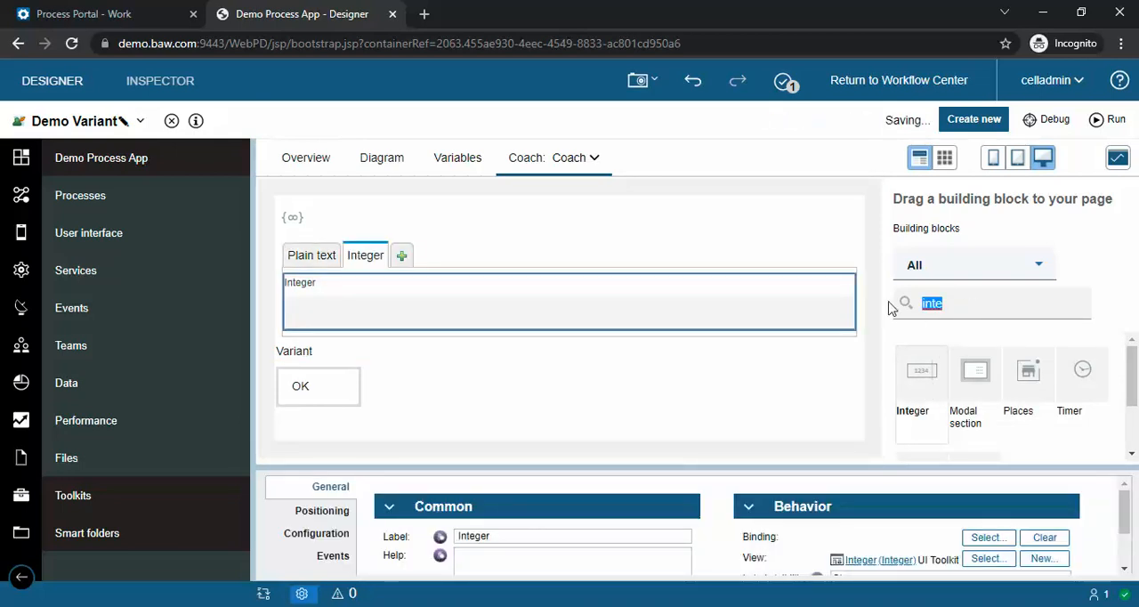
text(cal)
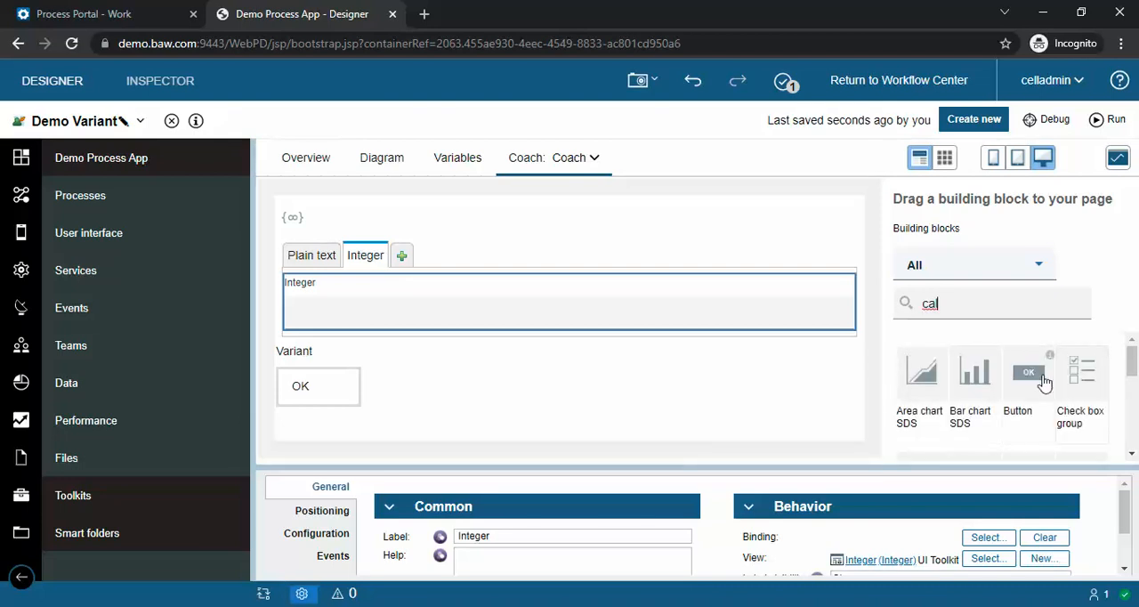
text(en)
drag(920, 376, 837, 318)
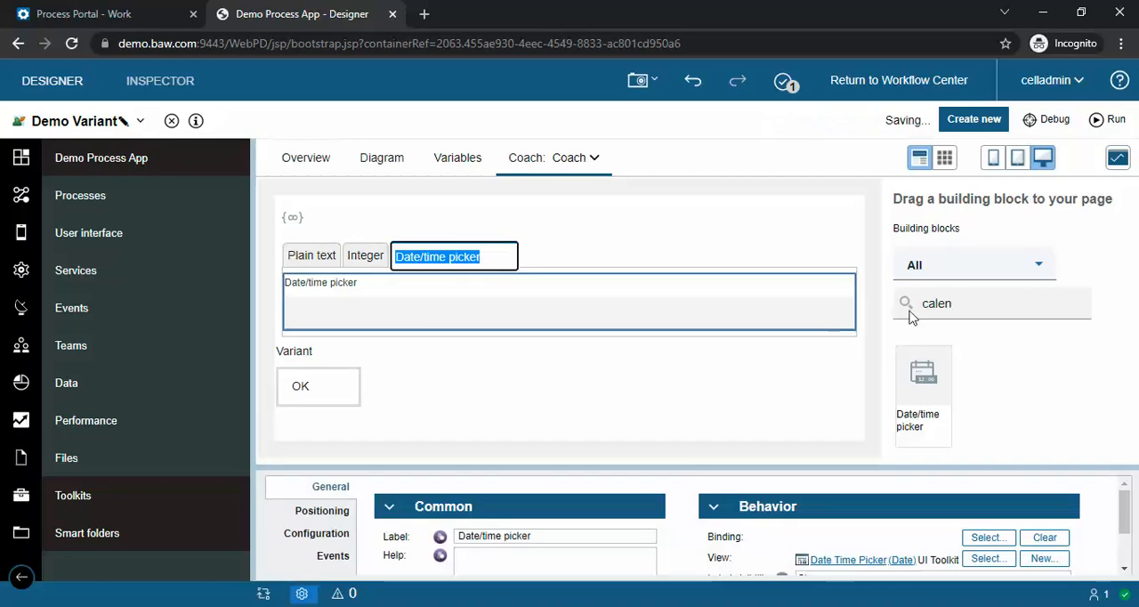
click(969, 308)
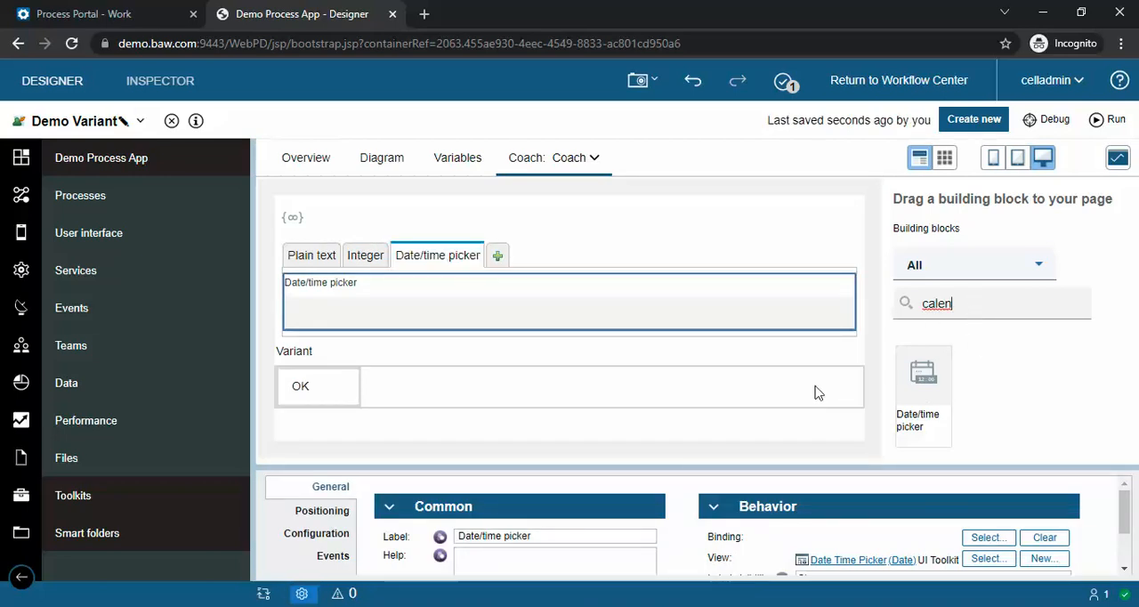
click(836, 387)
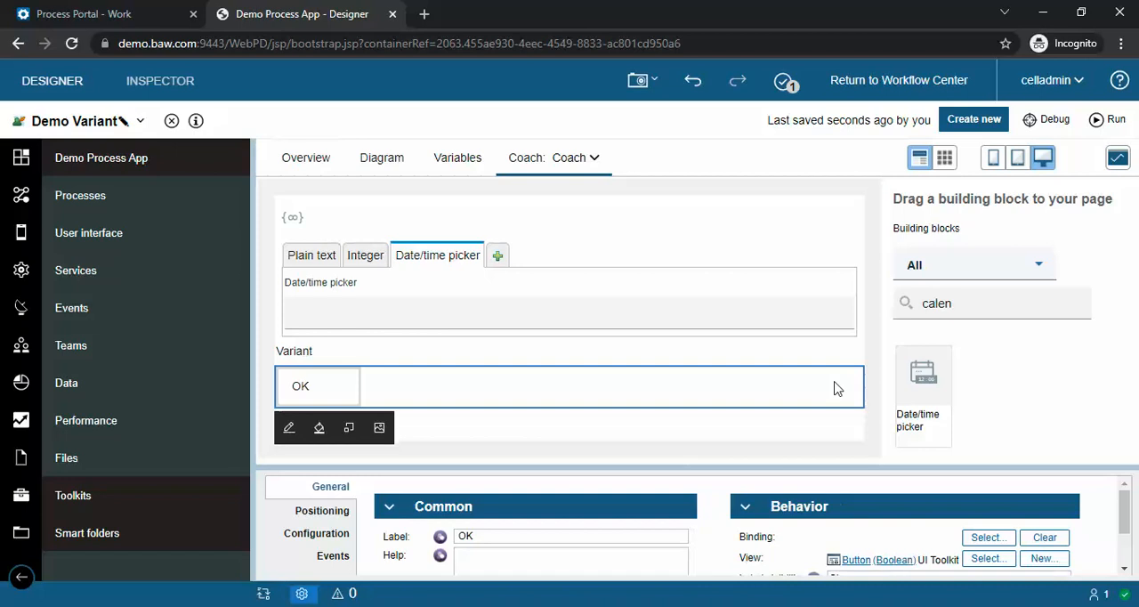
Step: Select the Variant control, enlarge its properties area, and run the service to check the coach before closing the preview
click(760, 352)
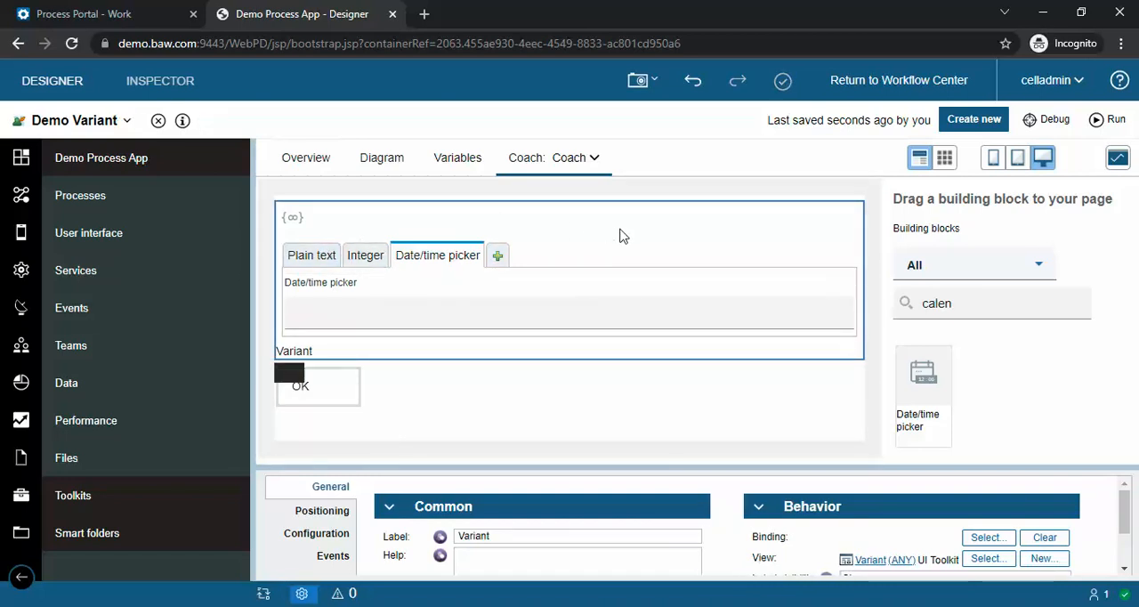
drag(551, 466, 558, 408)
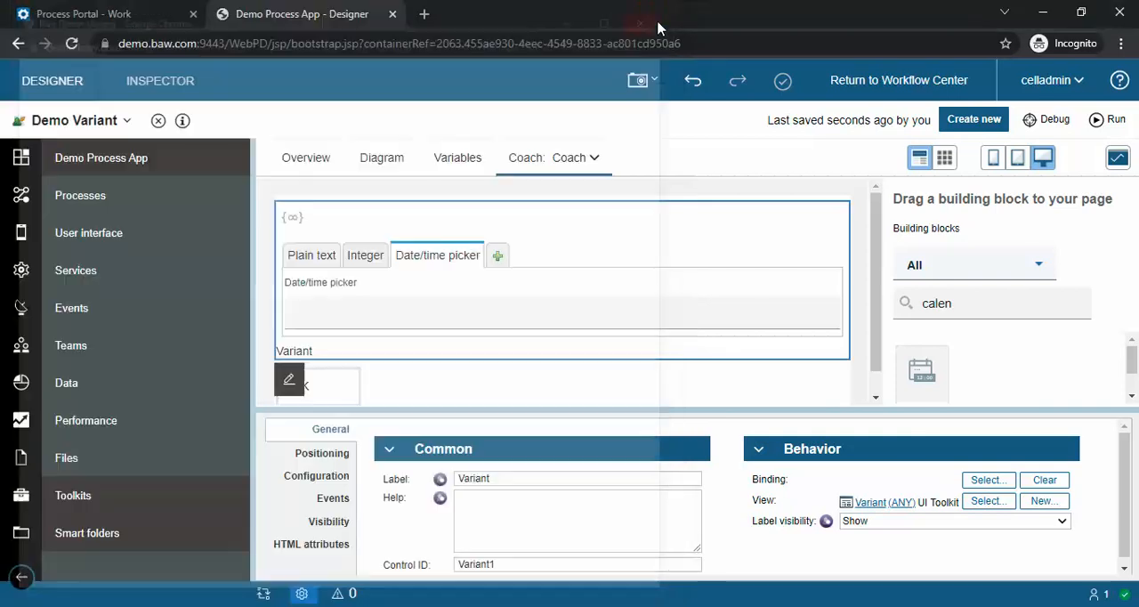
click(655, 12)
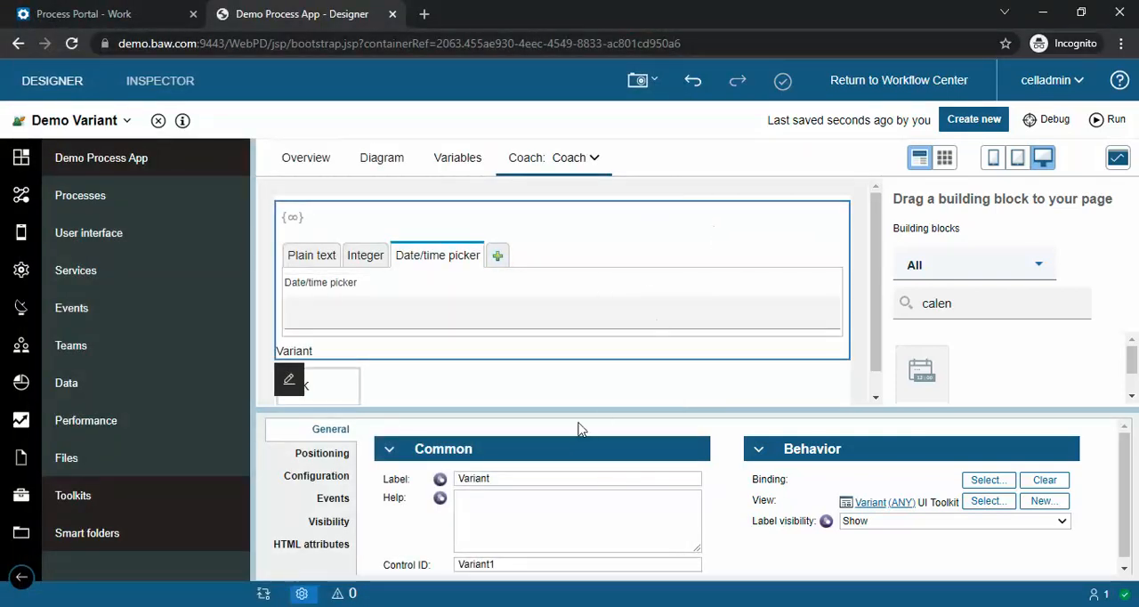
Step: Set the Variant's On load event logic to me.showControl(0);
drag(575, 412, 588, 372)
click(333, 459)
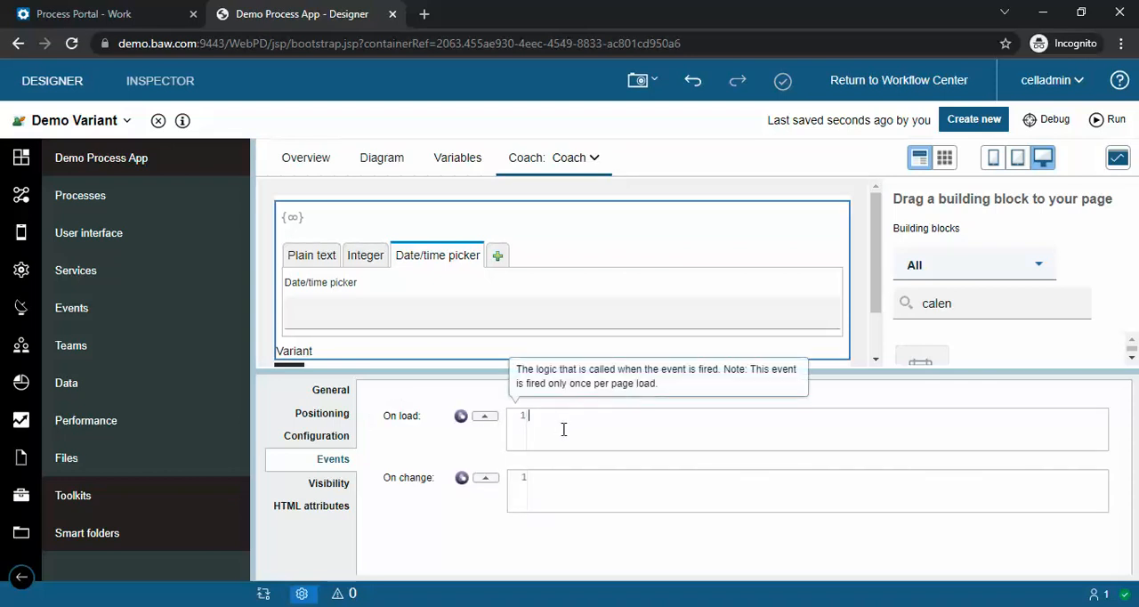
text(me)
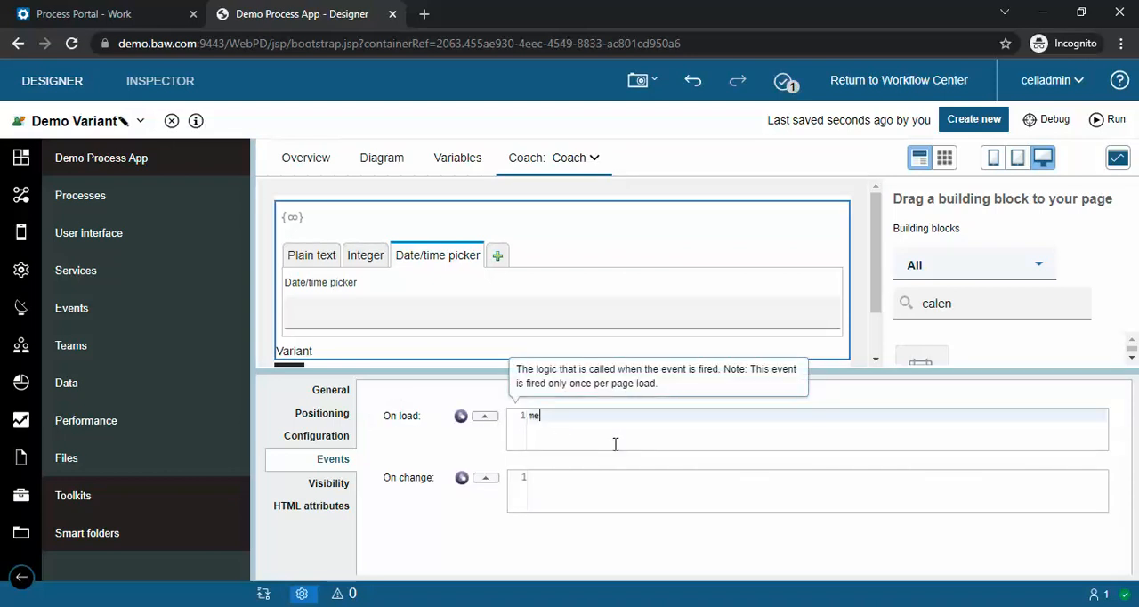
text(.showContr)
double_click(617, 417)
click(637, 422)
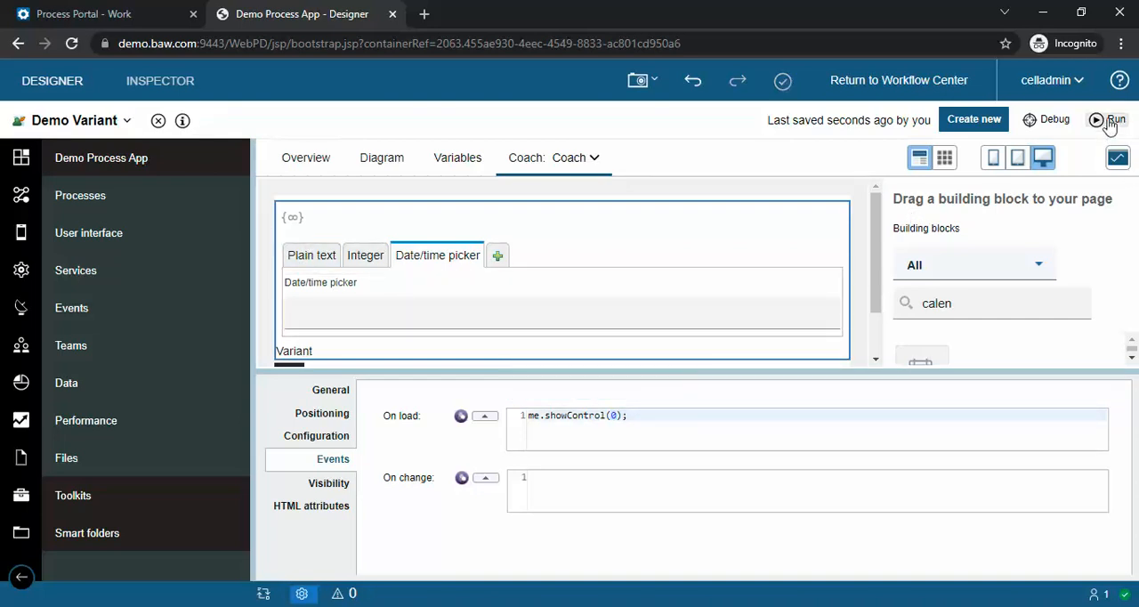
Step: Run the service, test the Variant field with the text "efwhfiwe fwoiehfoiwehf", and close the preview
click(1110, 121)
click(109, 89)
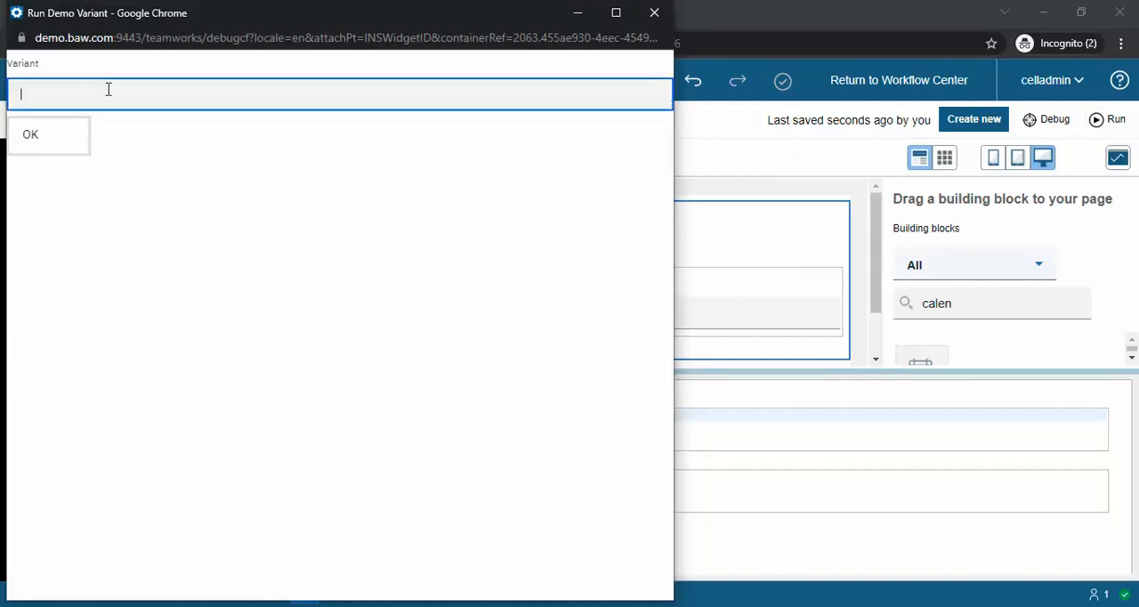
text(efwhfiwe fw)
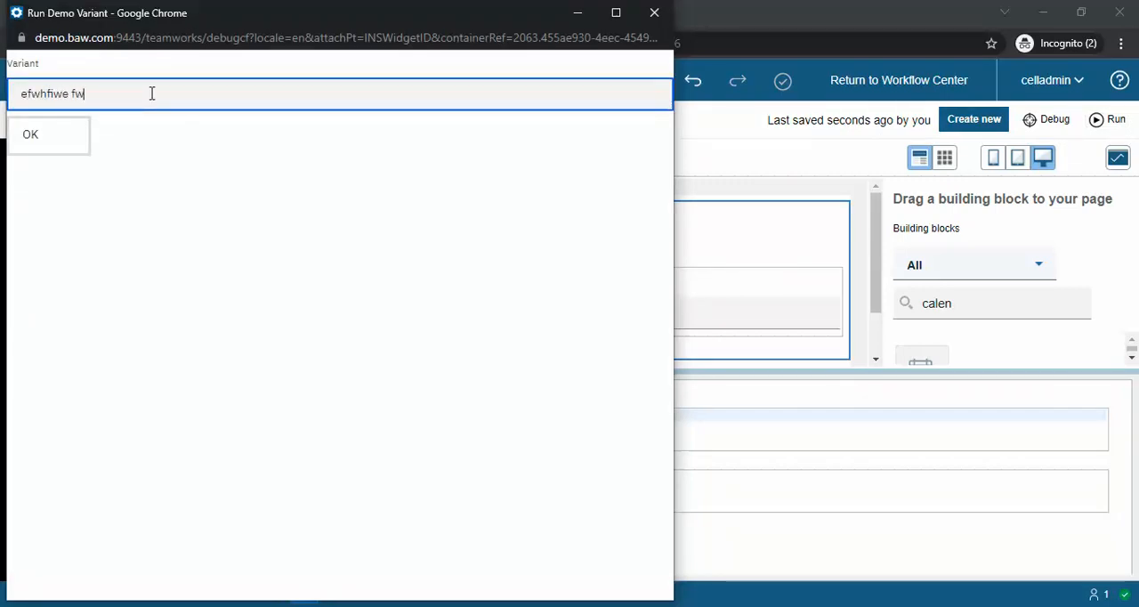
text(oiehfoiwehf)
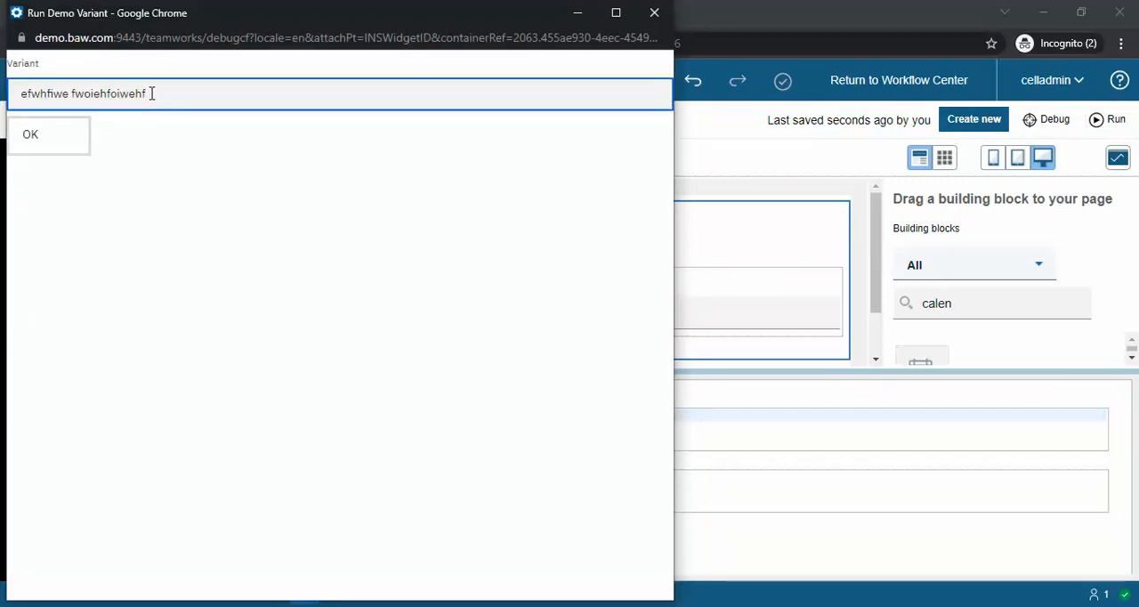
click(654, 12)
Step: Change the control index in the Variant's On load call to 1
click(618, 419)
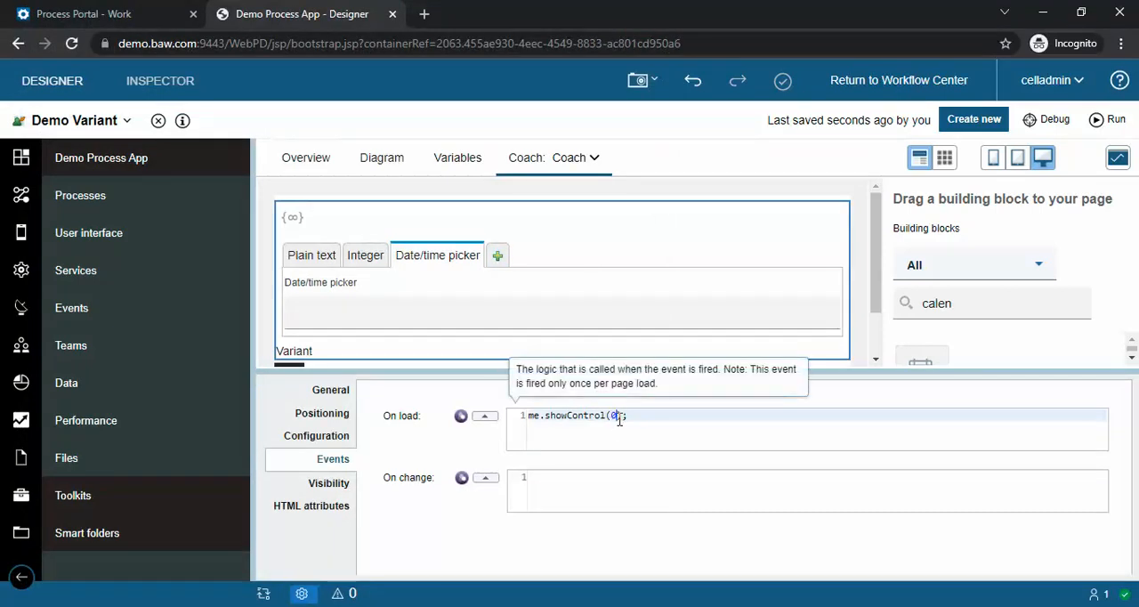
key(BackSpace)
text(1)
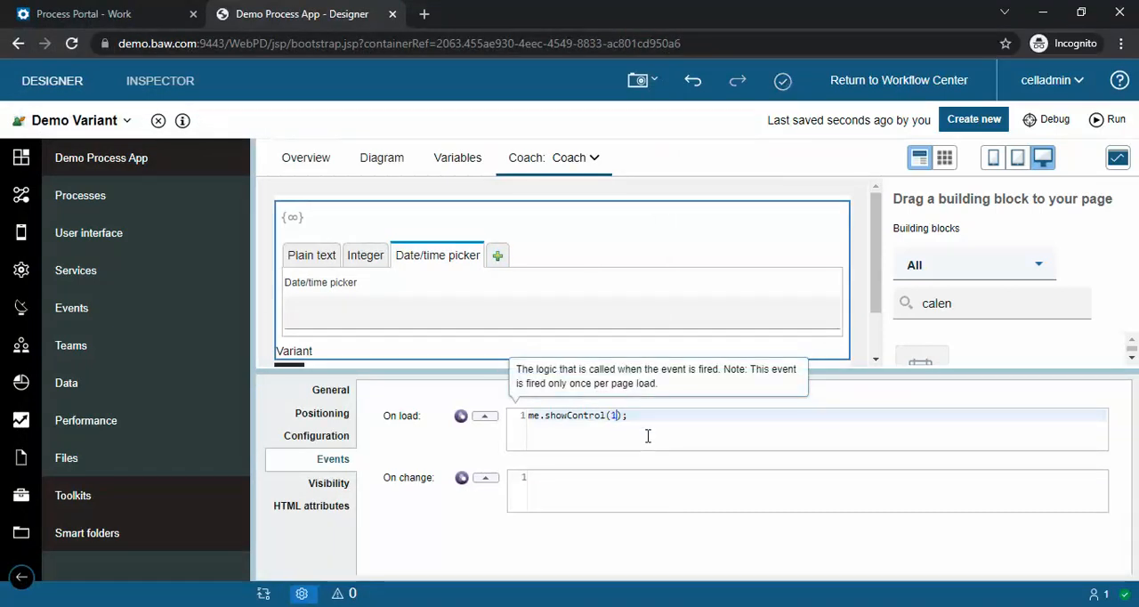
Step: Run the service, test the Variant field with the number 34577, and close the preview
click(1104, 123)
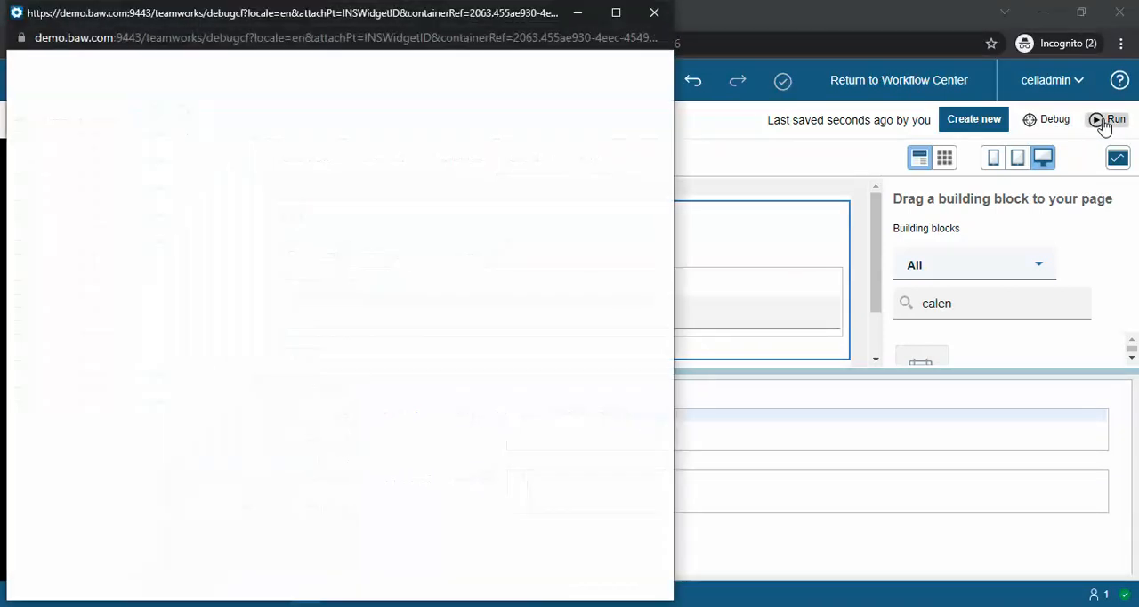
click(203, 92)
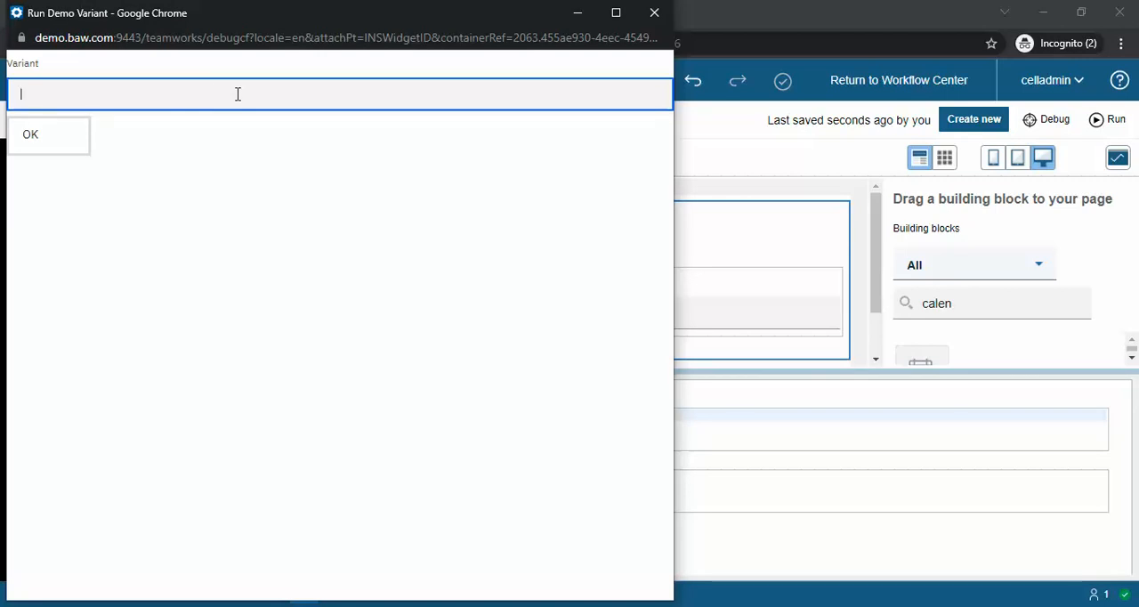
text(34577)
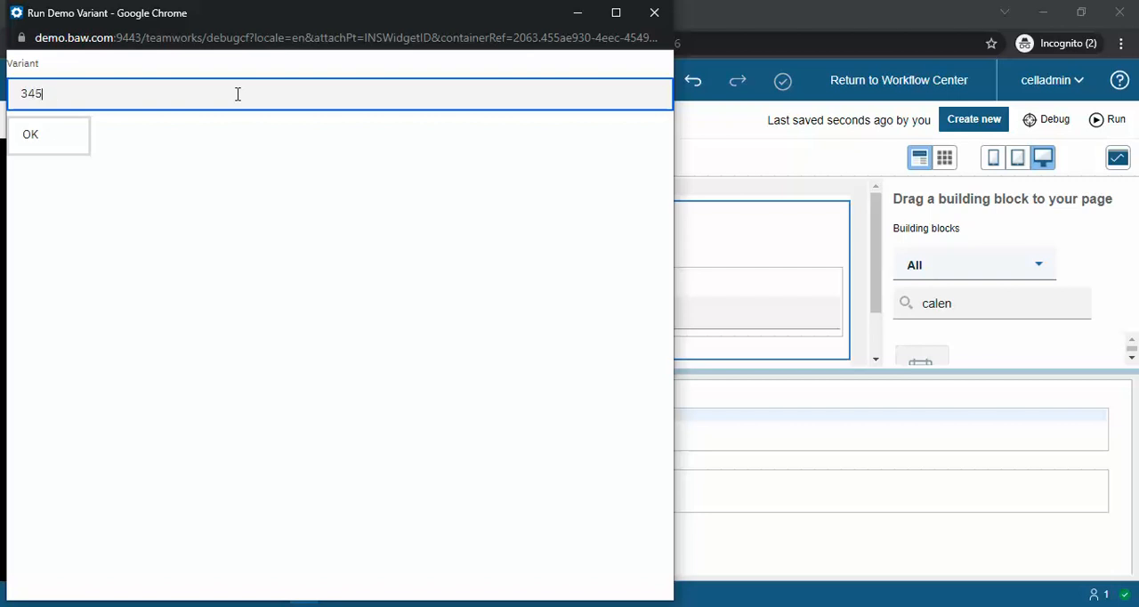
click(655, 12)
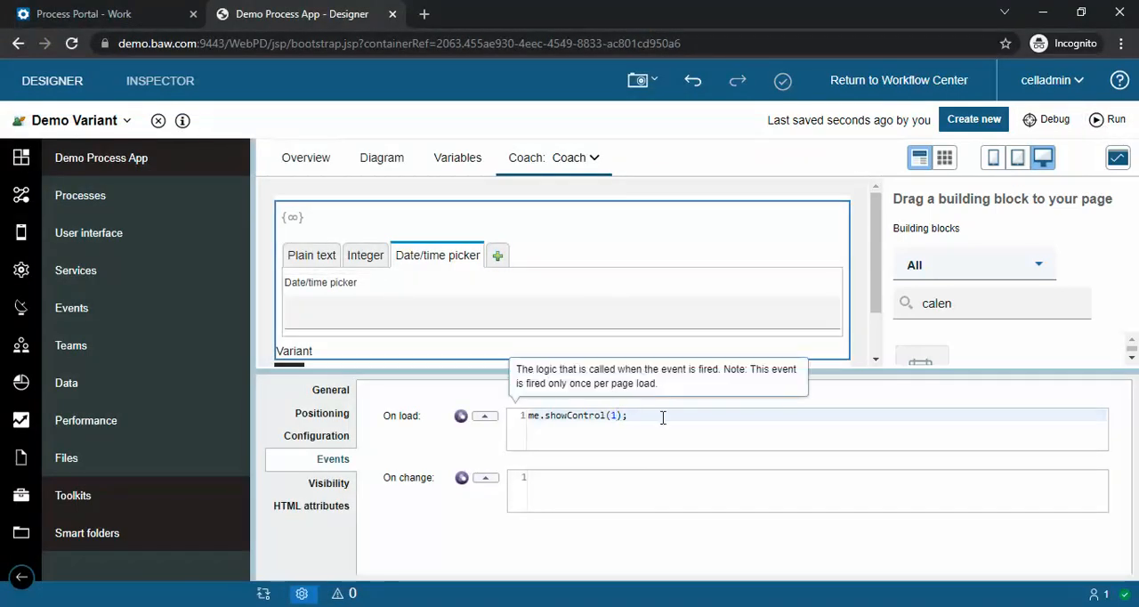
Step: Change the control index in the Variant's On load call to 2 and save the service
text(2)
key(ctrl+s)
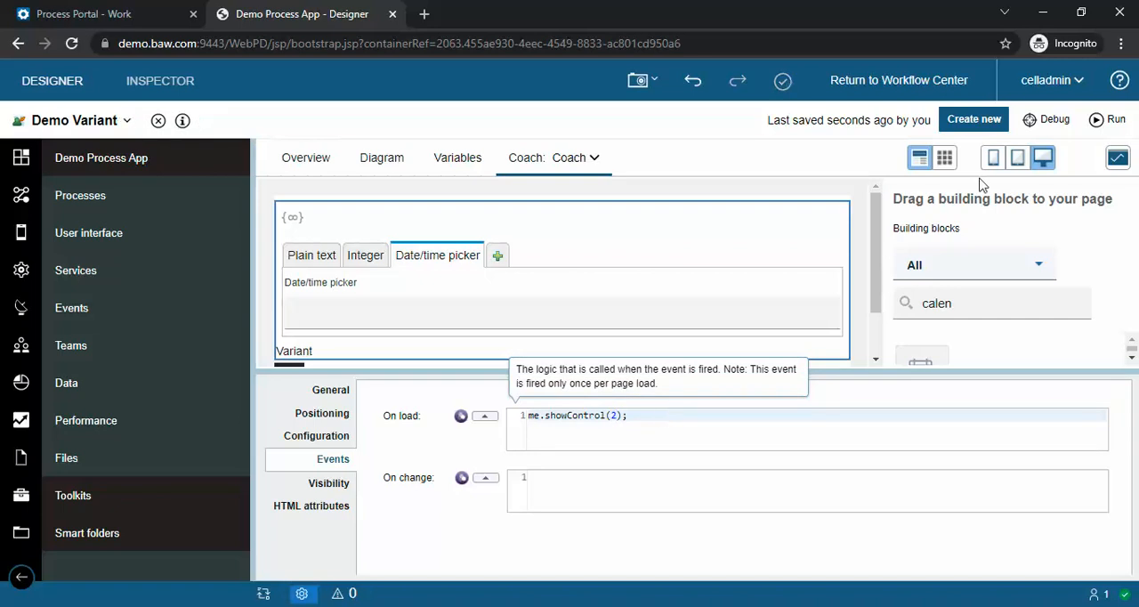
Step: Run the service, open the calendar of the Variant field, and close the preview
click(1104, 125)
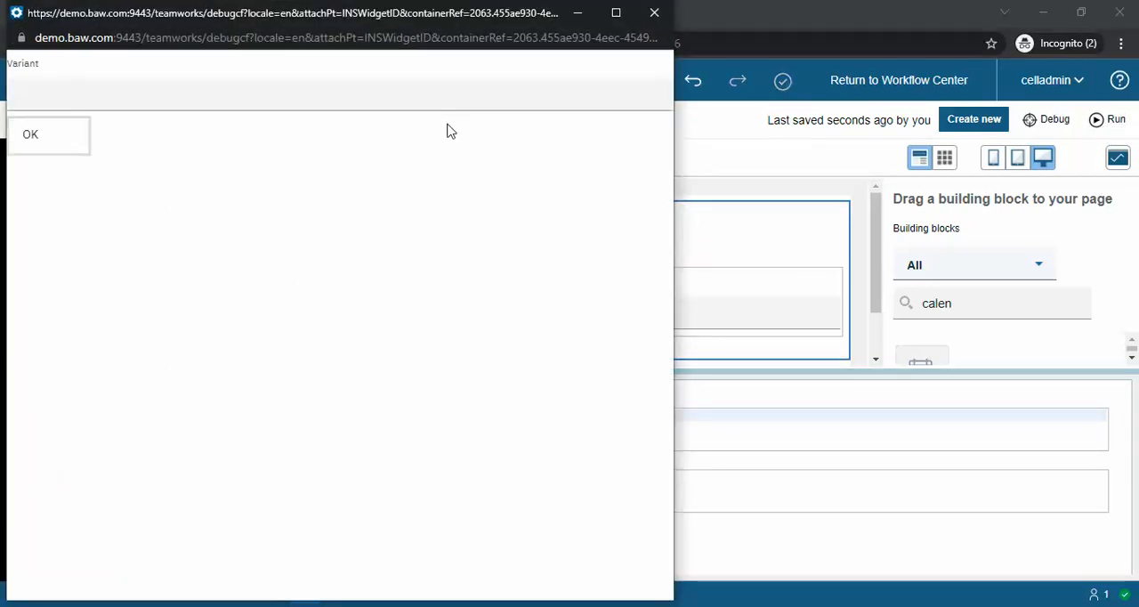
click(351, 98)
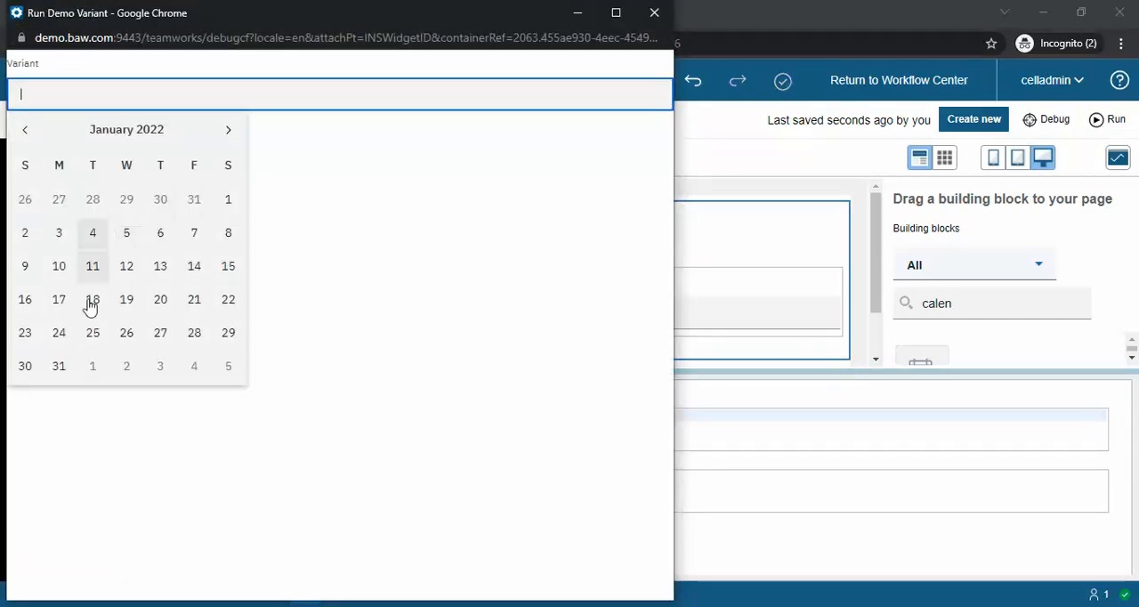
click(653, 13)
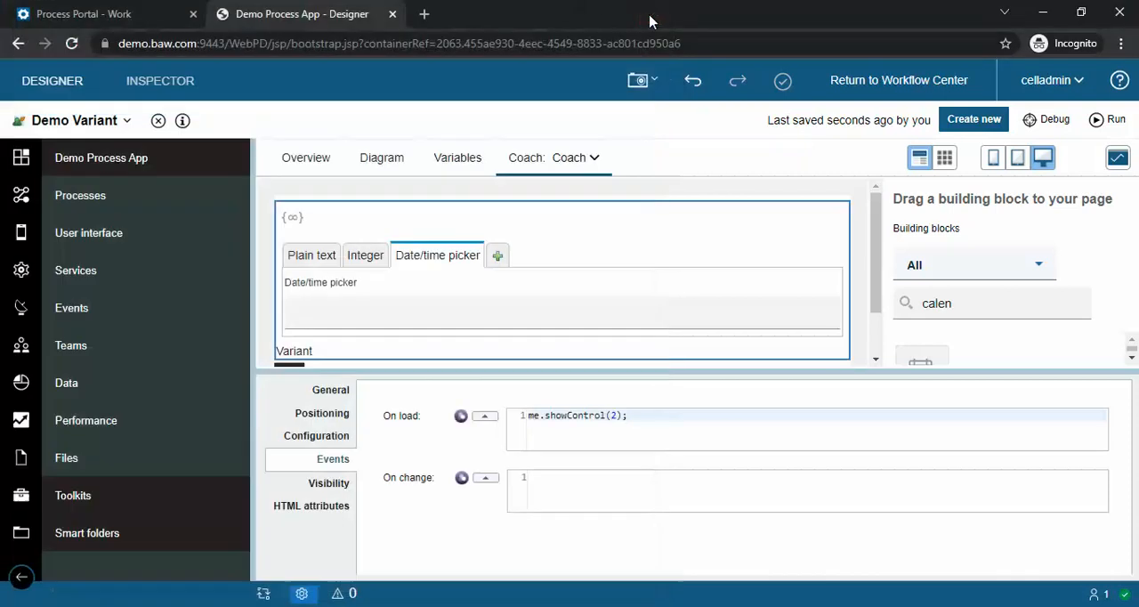
click(477, 314)
click(560, 256)
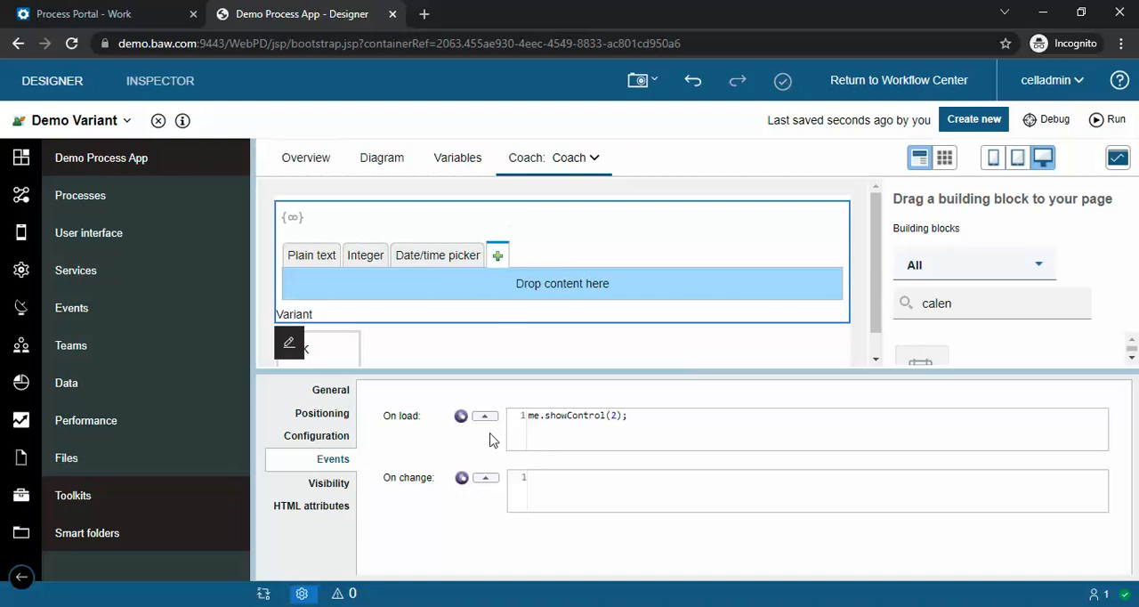
drag(646, 415, 527, 422)
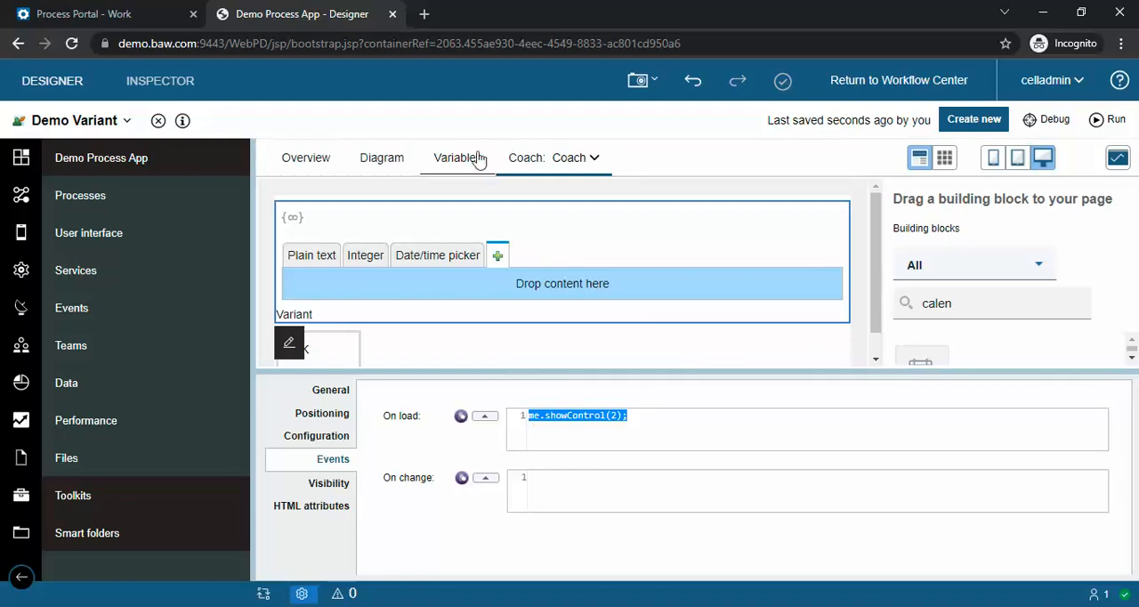
click(640, 426)
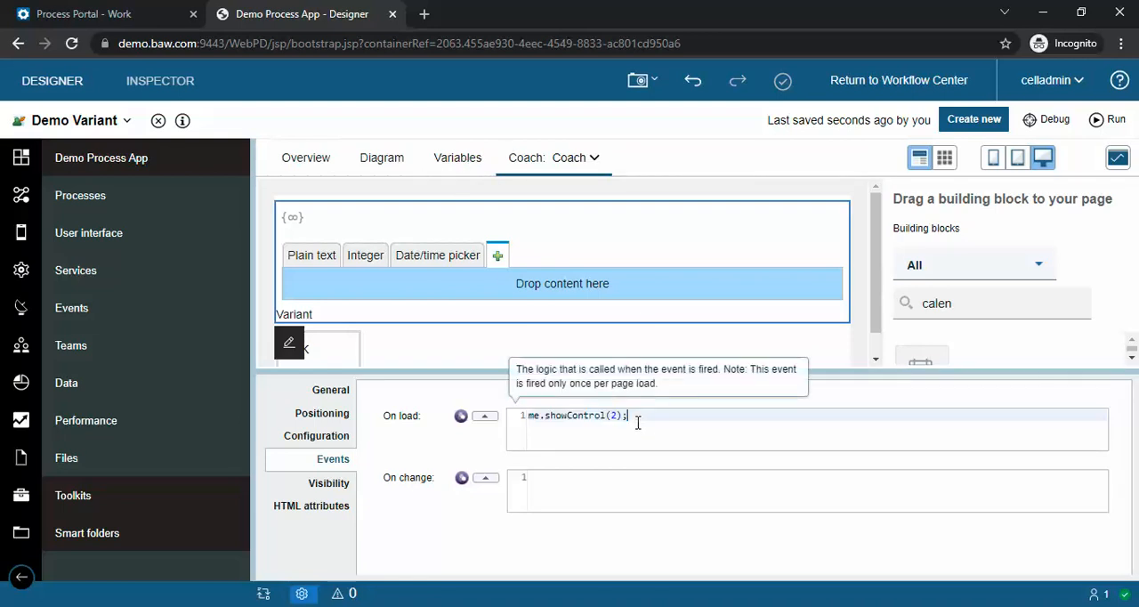
Step: Add a private variable named test to the service and set its type to ANY
click(457, 157)
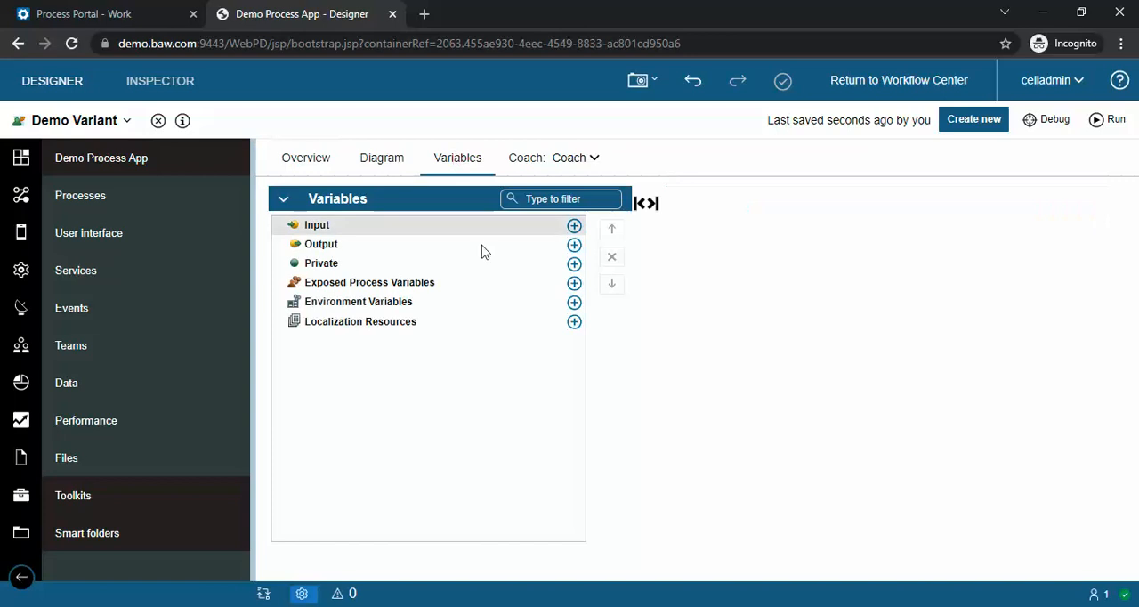
click(568, 263)
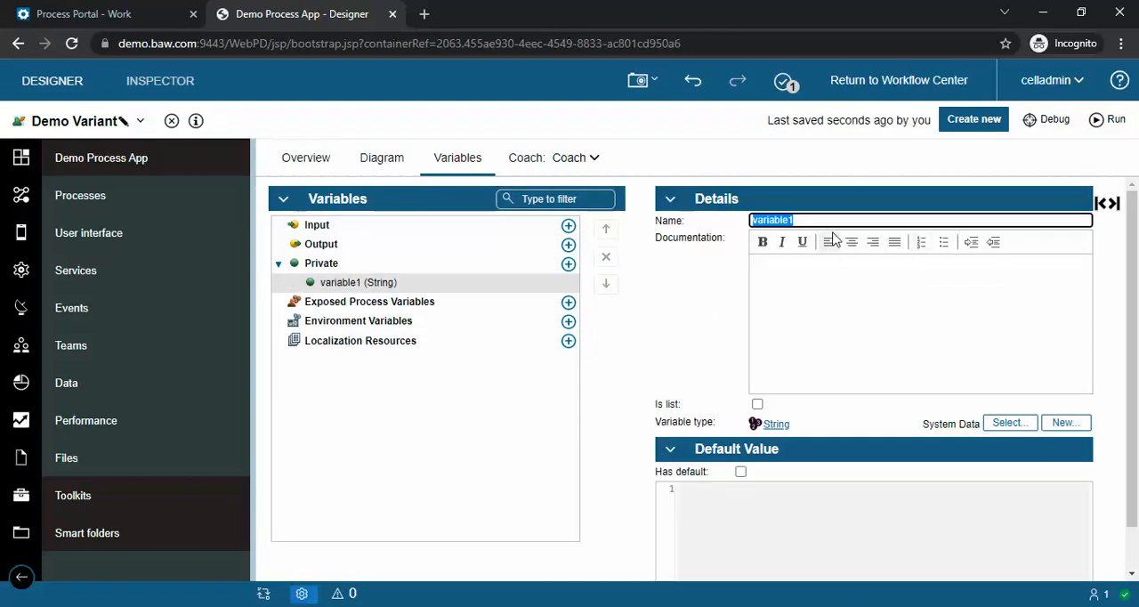
text(test)
click(1002, 426)
text(any)
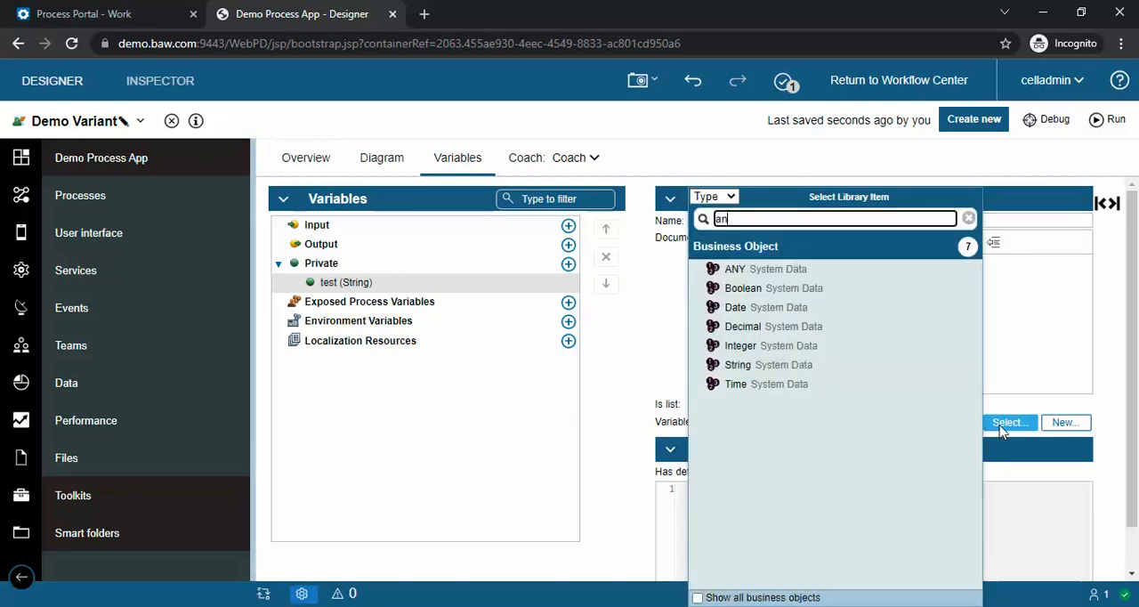
click(782, 278)
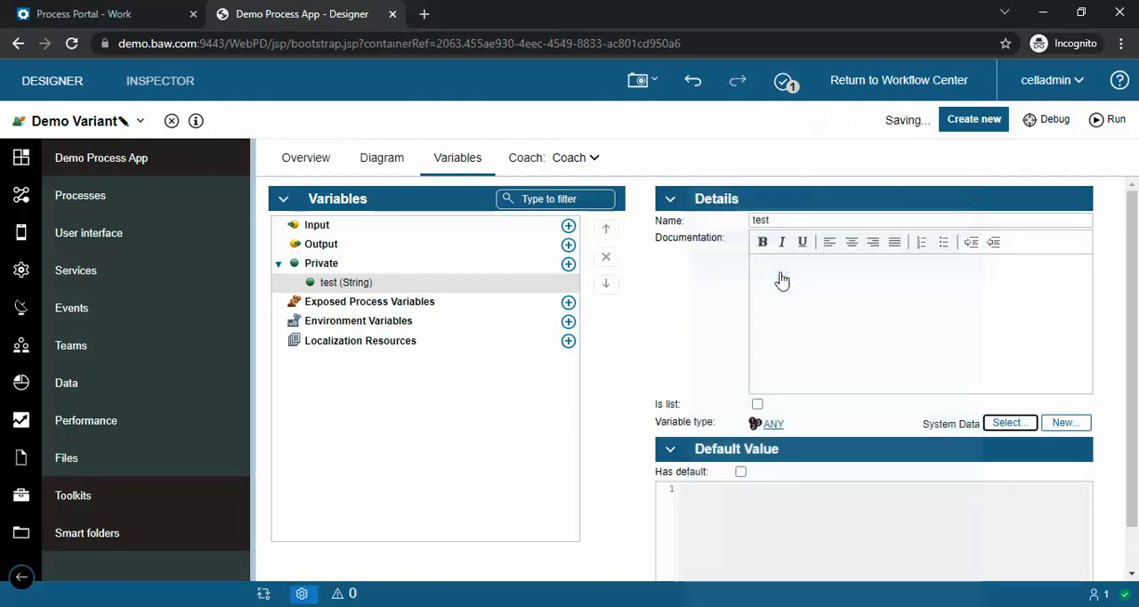
Step: Bind the Variant control on the coach to the private variable test
click(519, 160)
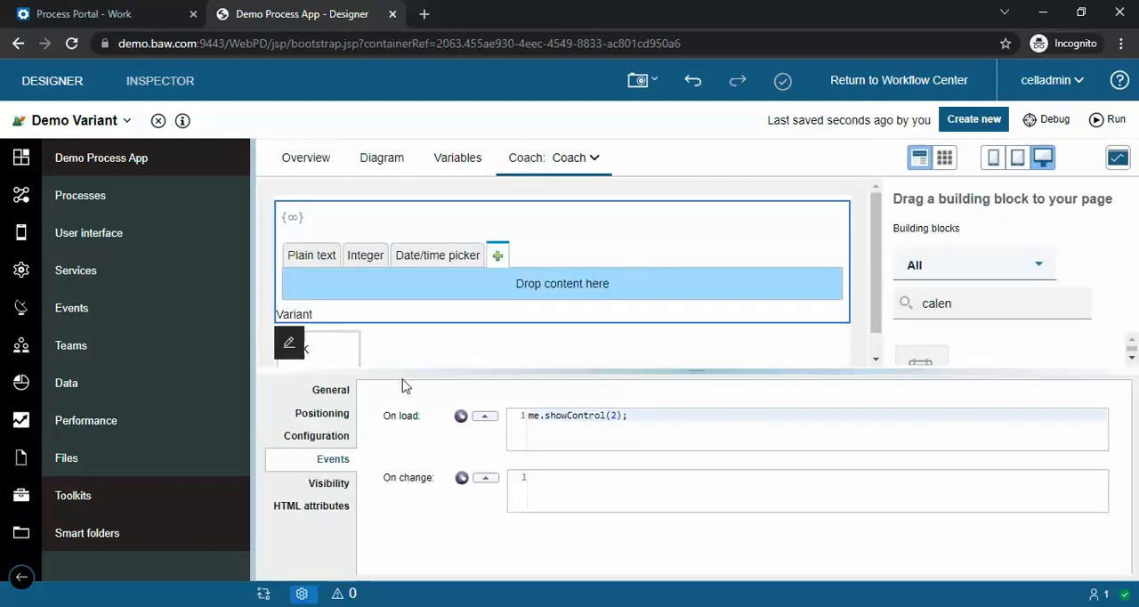
click(342, 390)
click(1007, 442)
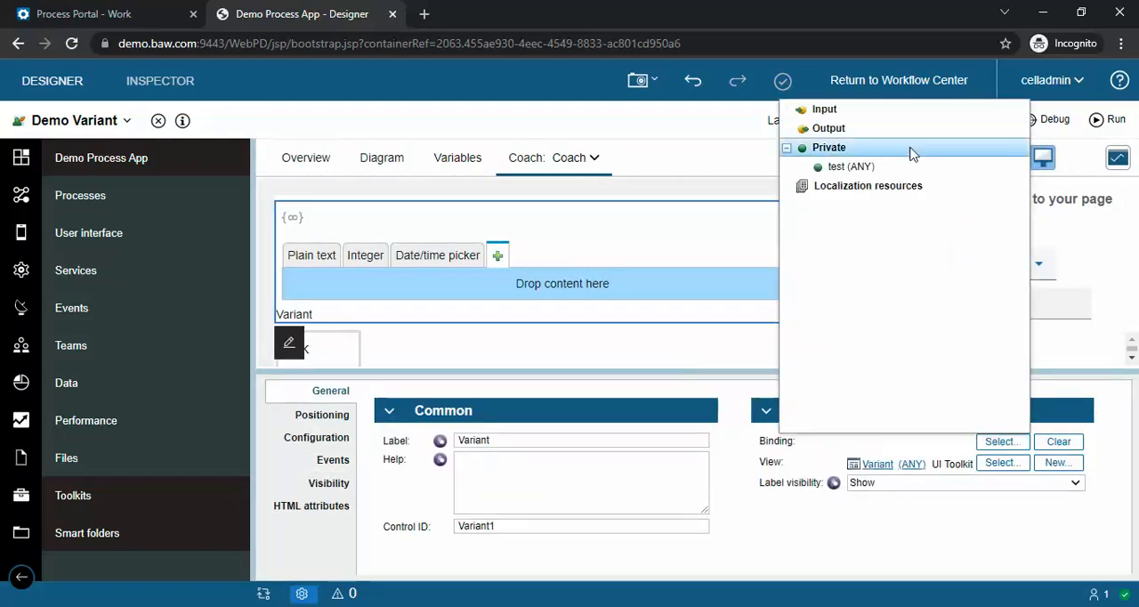
click(878, 170)
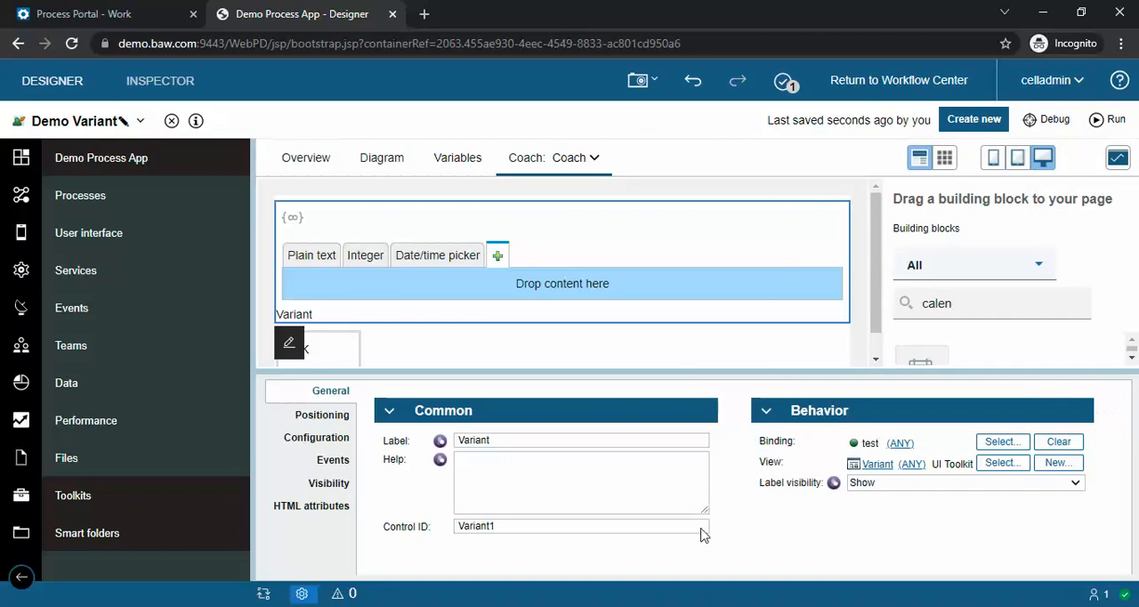
click(331, 461)
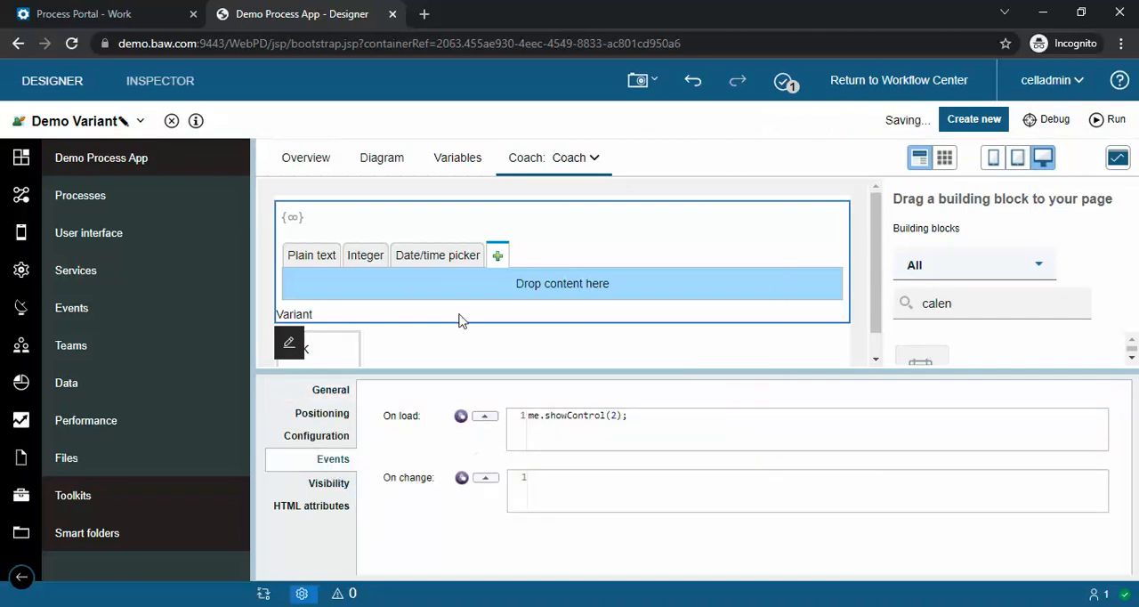
Step: Write tw.local.test = 'Hello'; as the pre-execution script of the Coach activity in the diagram
click(384, 161)
click(572, 354)
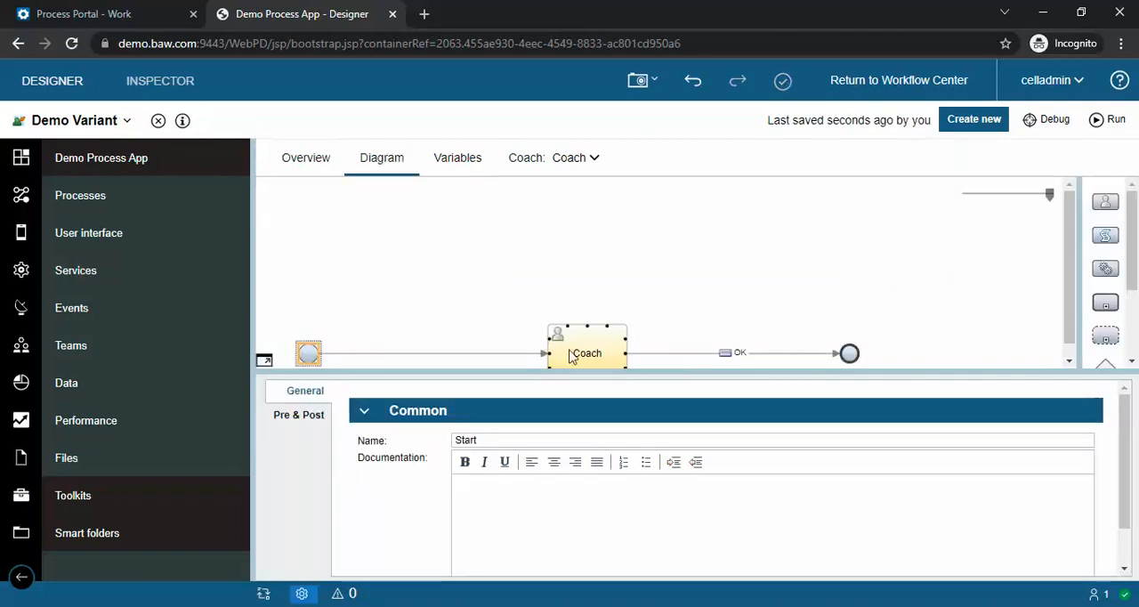
click(321, 416)
click(437, 491)
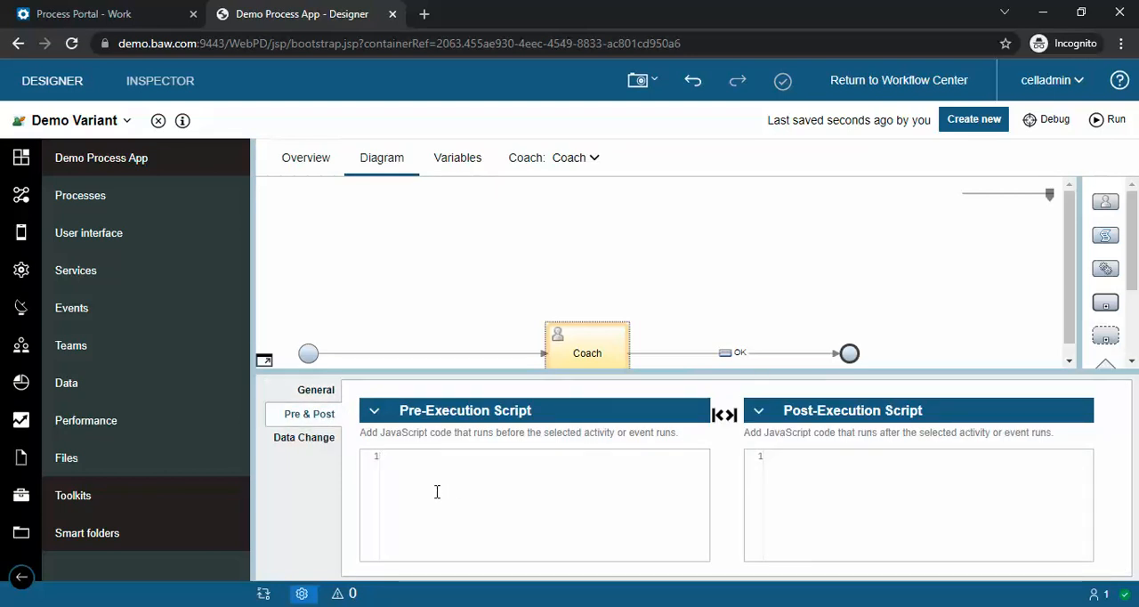
text(tw.local.test = '')
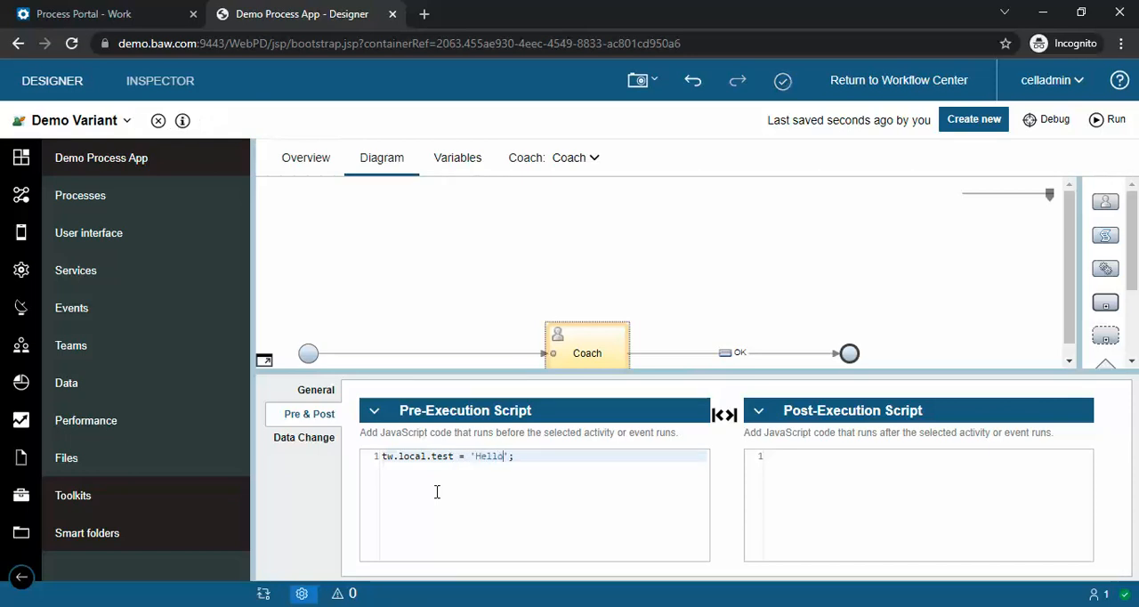
Step: In the Variant's On load script, add an empty if(typeof(me.getData()) == 'string') block above the showControl call
click(520, 160)
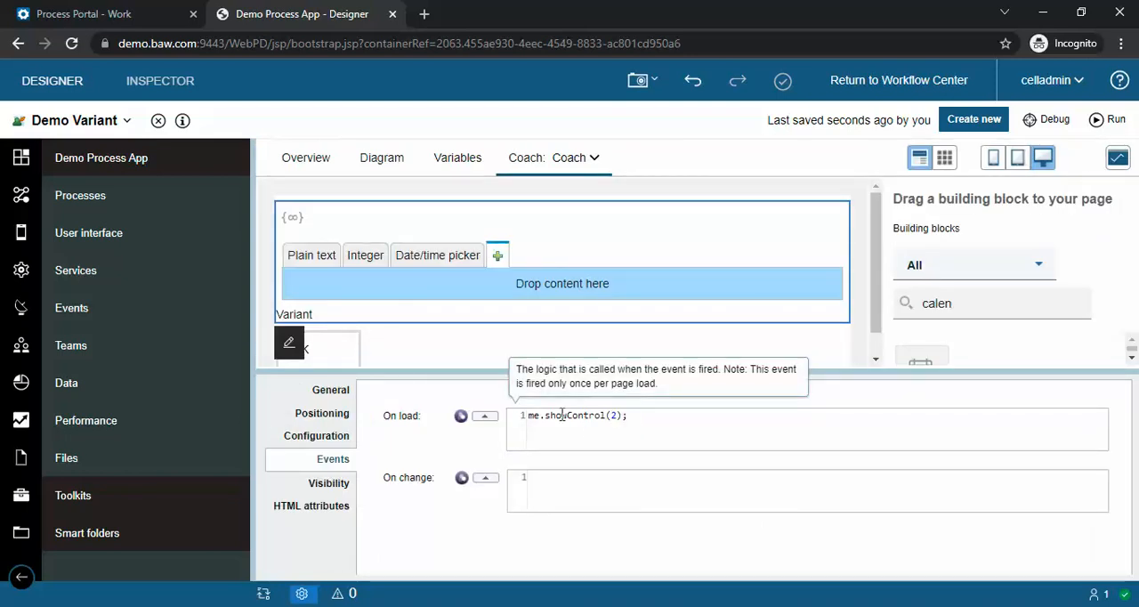
click(486, 417)
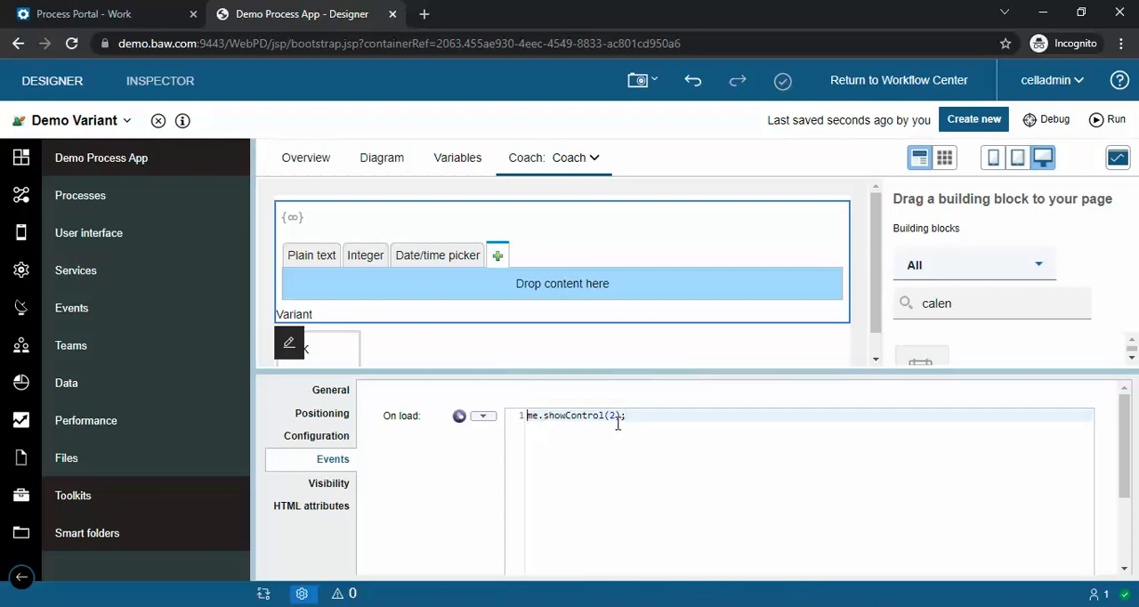
key(Home)
key(Return)
key(Up)
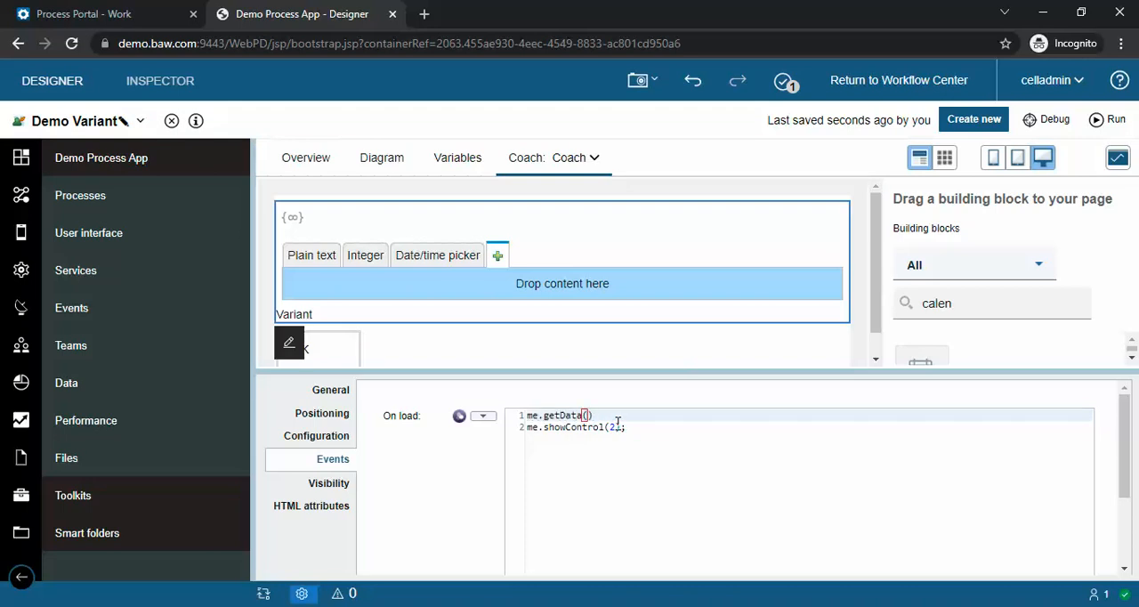
text(if(typeof(me.getData()
text() == 'str)
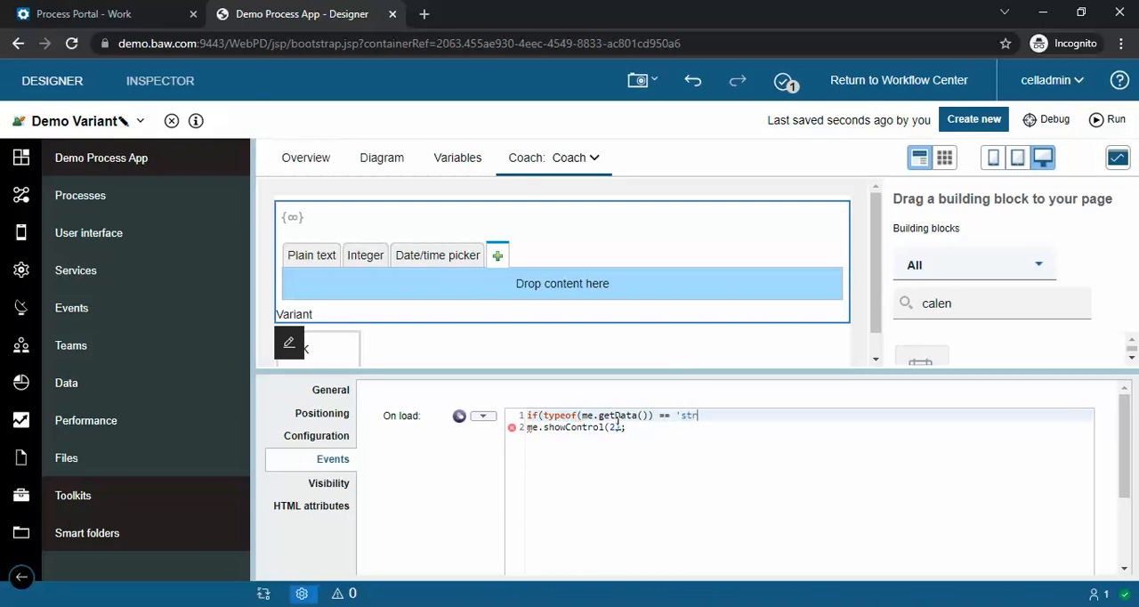
text())
key(Return)
text({)
key(Return)
text(})
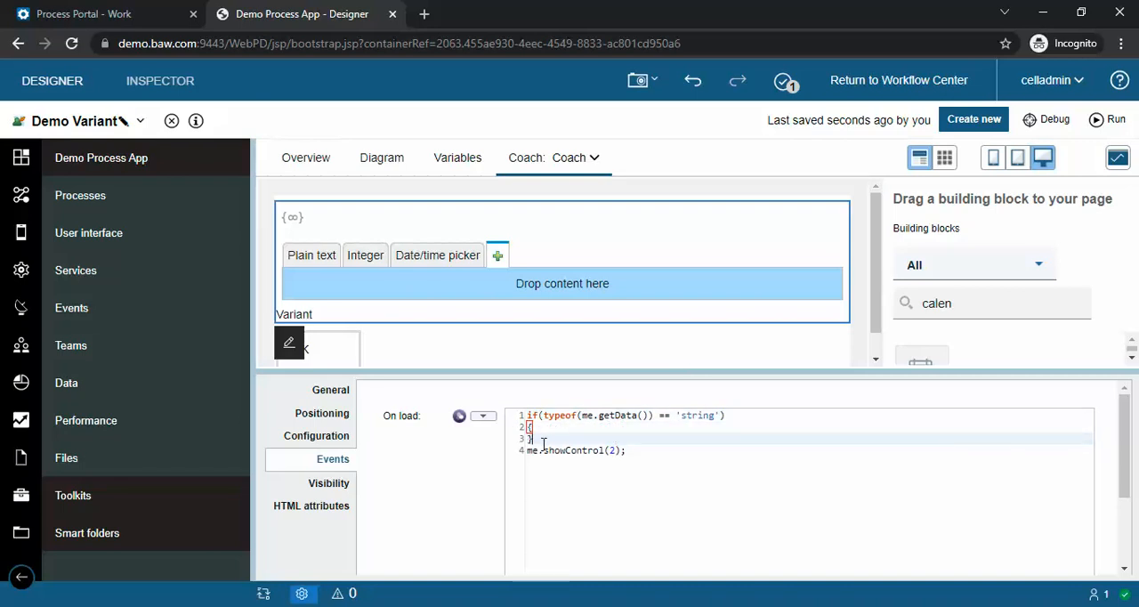
Step: Move the showControl call inside the braces of the string condition and set its index to 0
drag(646, 453, 518, 453)
key(ctrl+c)
key(BackSpace)
click(589, 430)
key(Return)
key(ctrl+v)
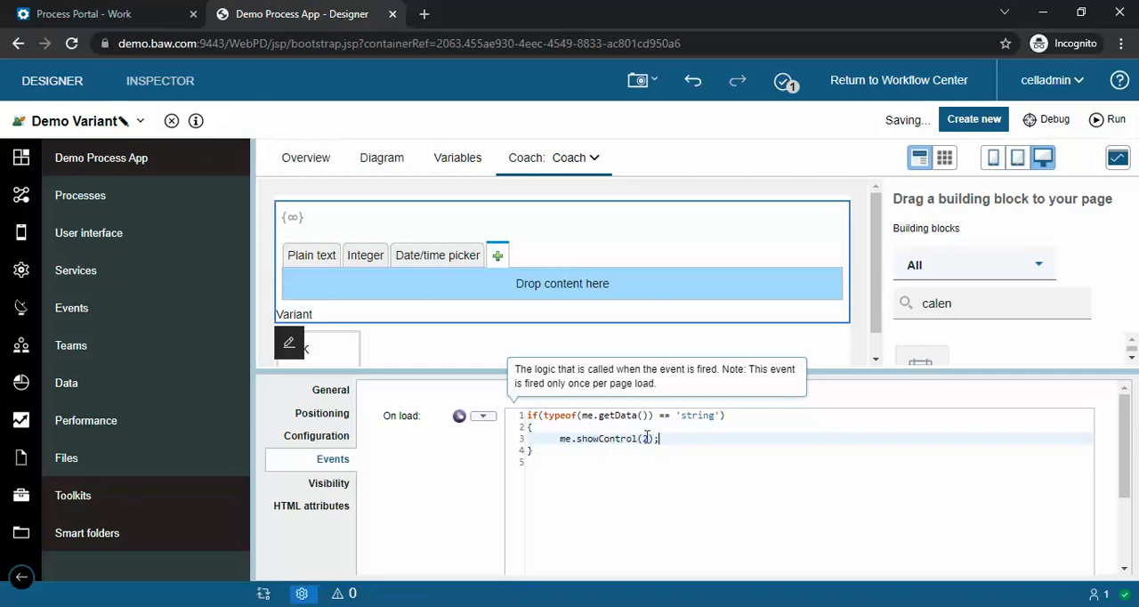
key(Left)
key(Left)
key(BackSpace)
text(0)
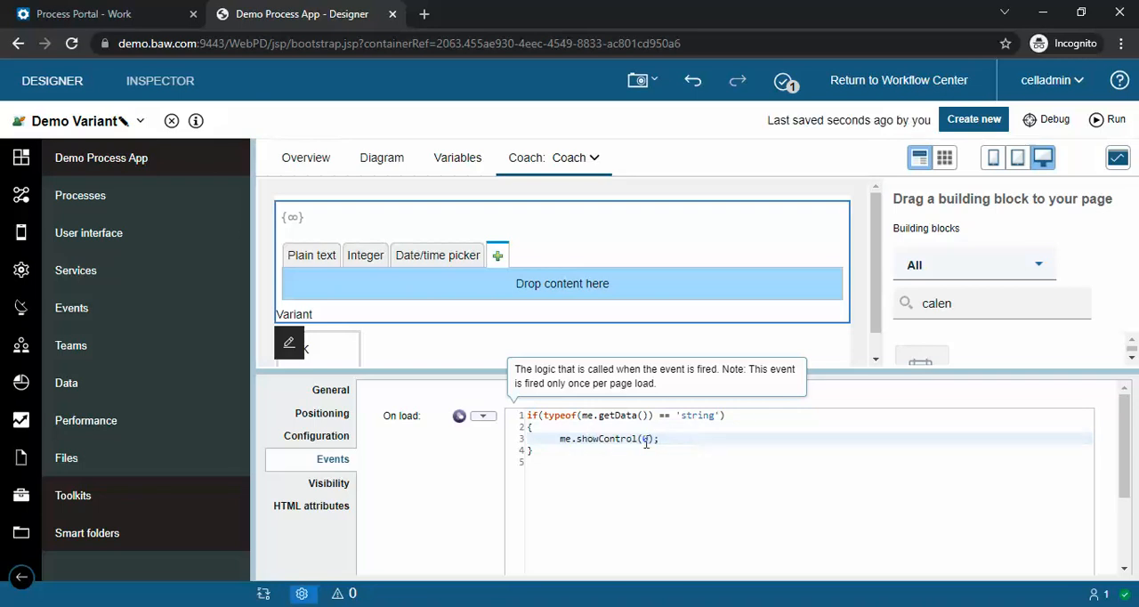
Step: Append an else if branch copied from the string block and change its compared type to 'number'
click(557, 453)
text(else)
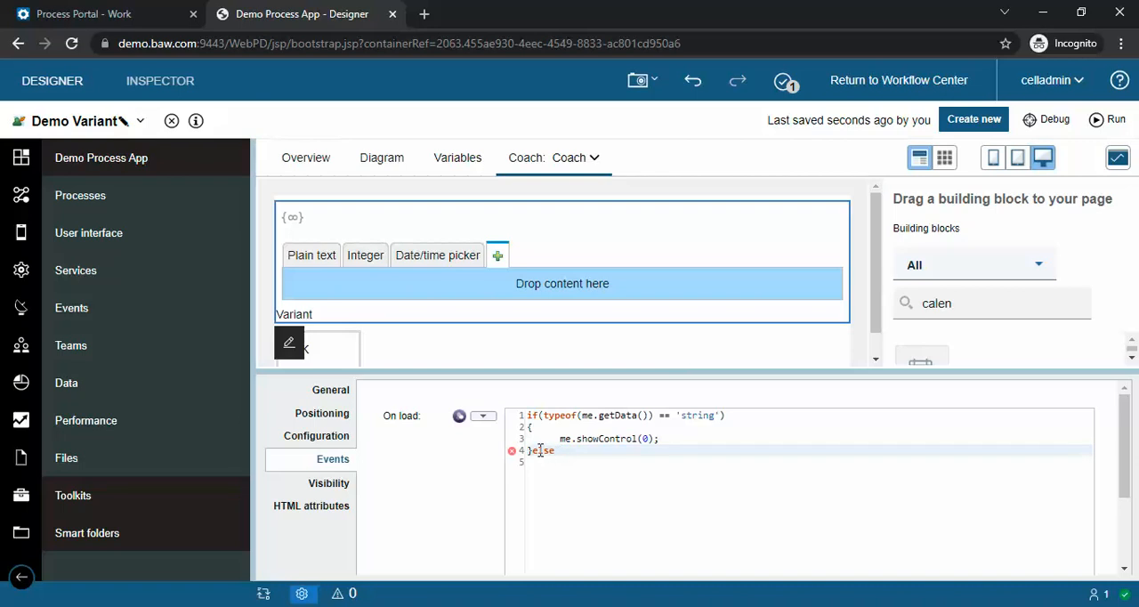
drag(531, 451, 528, 415)
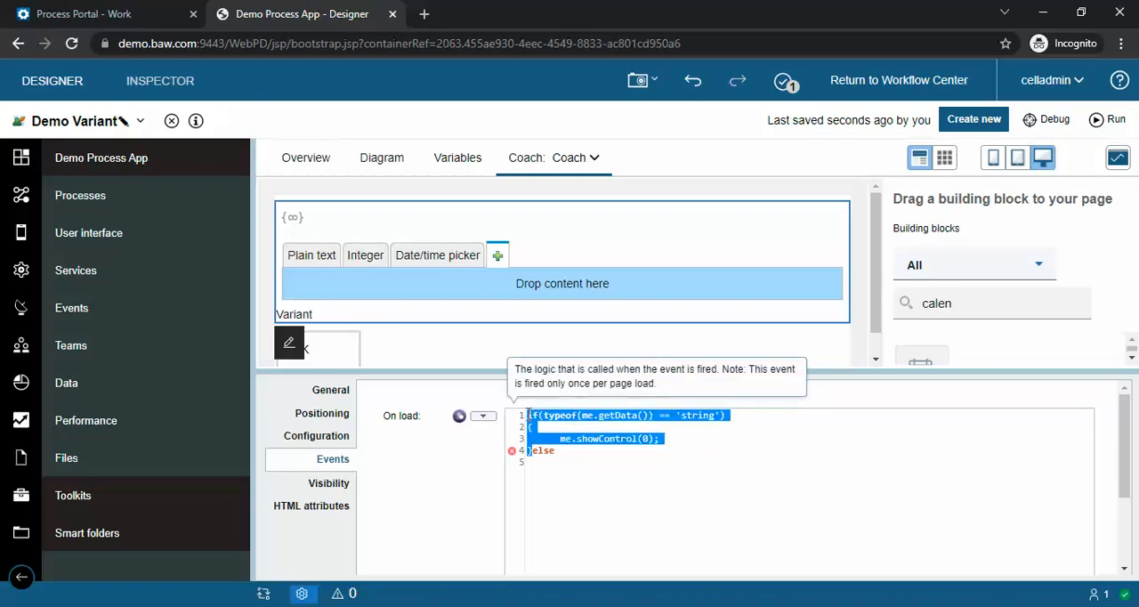
key(ctrl+c)
click(575, 453)
key(ctrl+v)
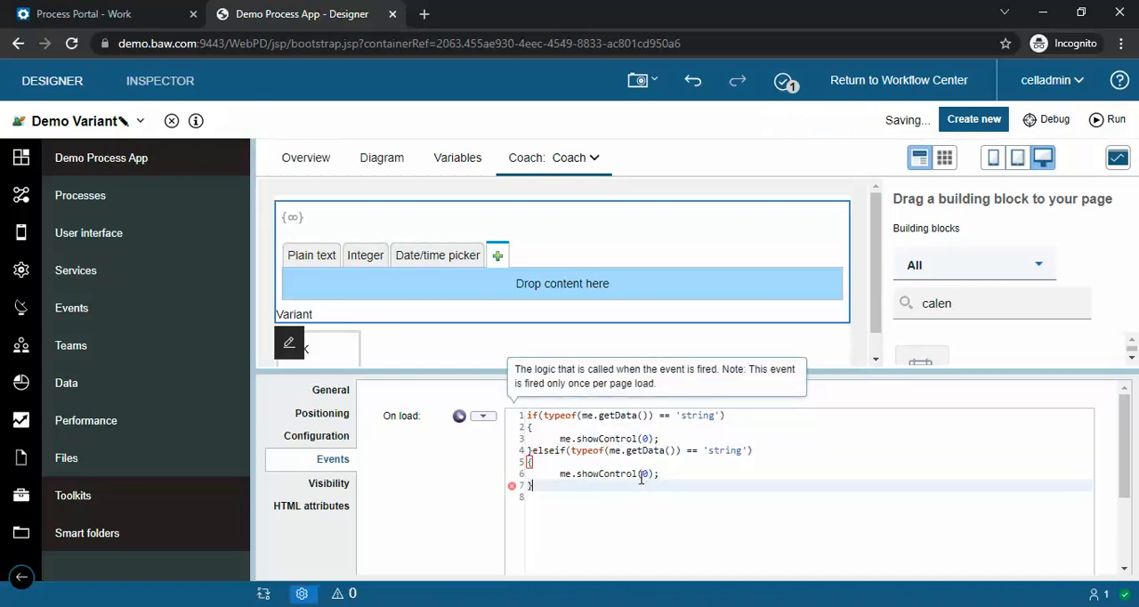
click(559, 450)
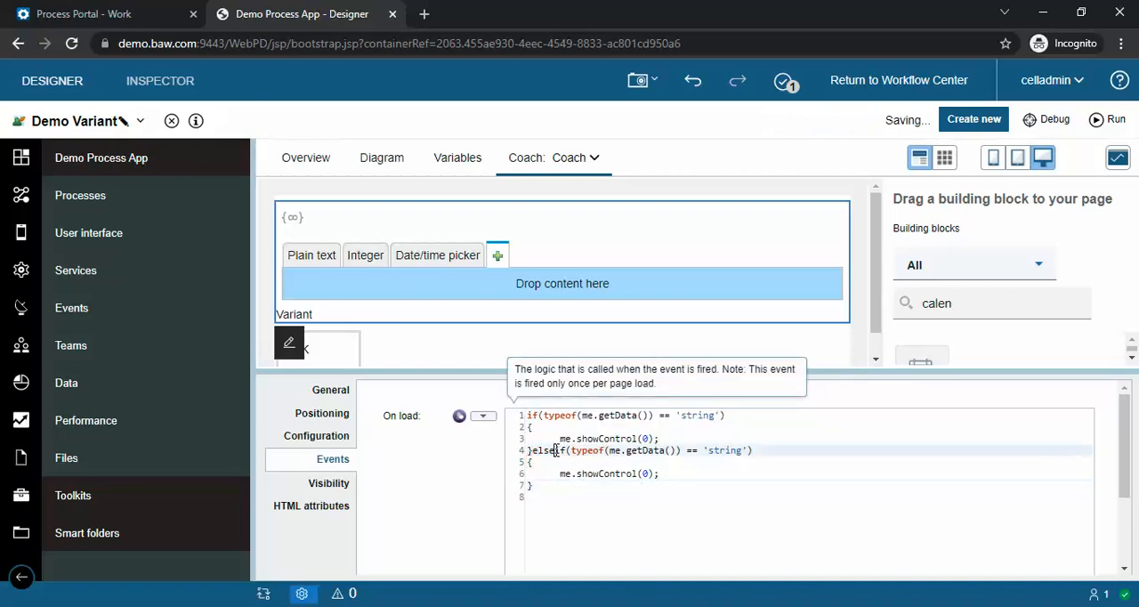
double_click(738, 451)
text(number)
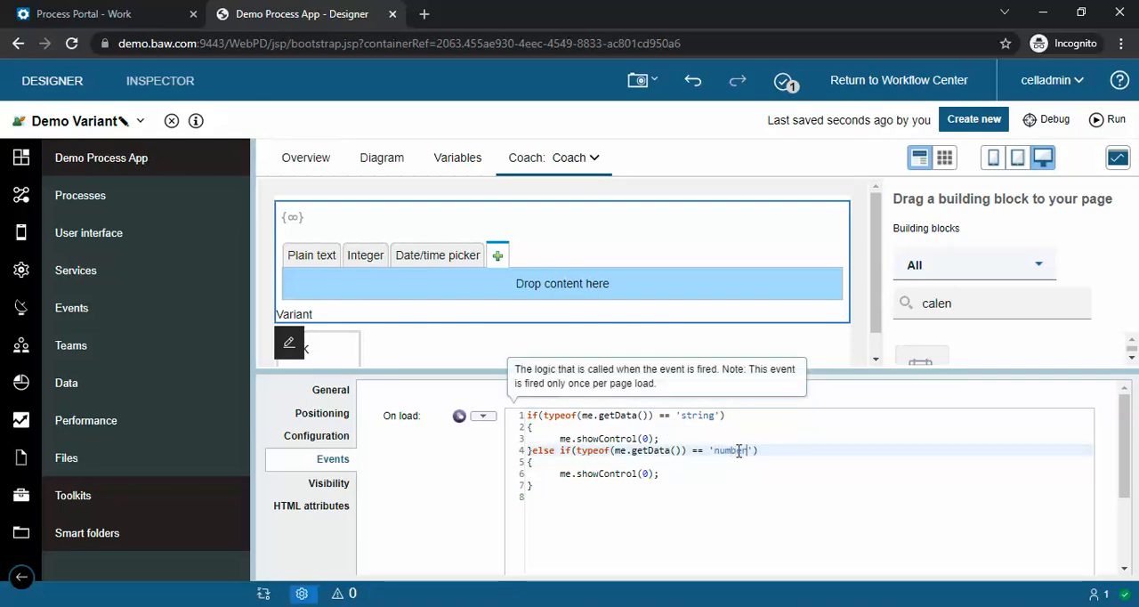
Step: Duplicate the number branch at the end of the On load script and change its compared type to 'object'
click(573, 499)
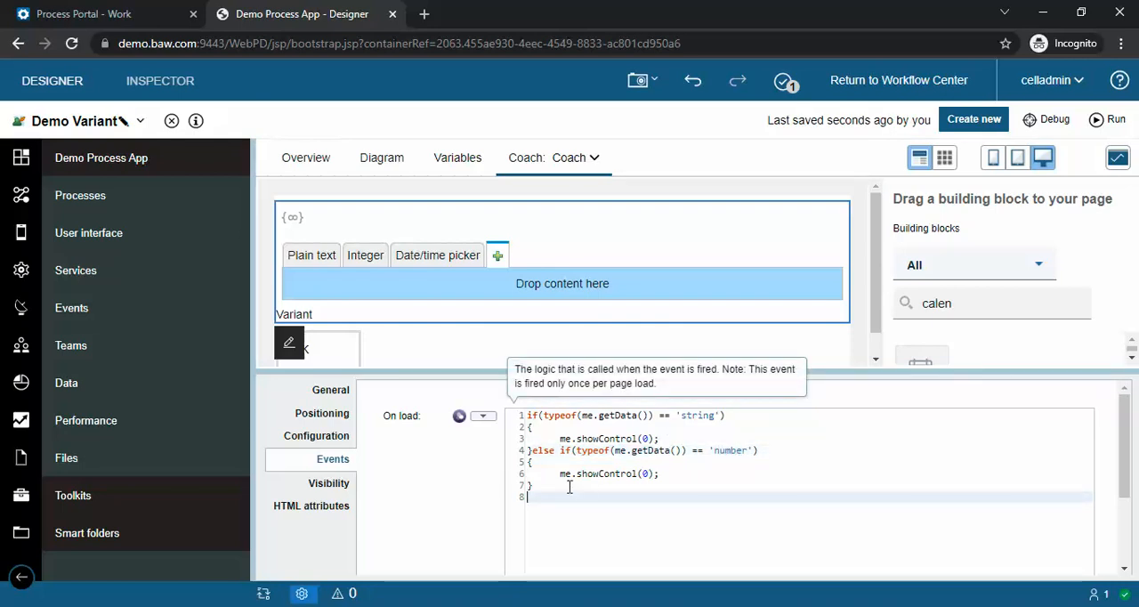
click(562, 488)
drag(534, 451, 542, 490)
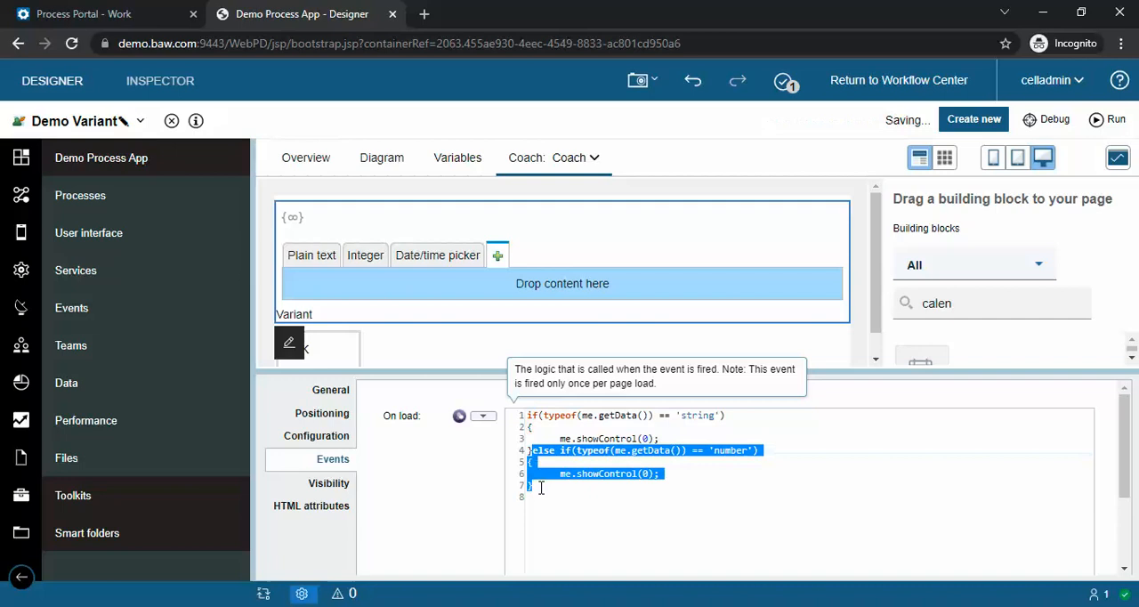
click(544, 486)
key(ctrl+v)
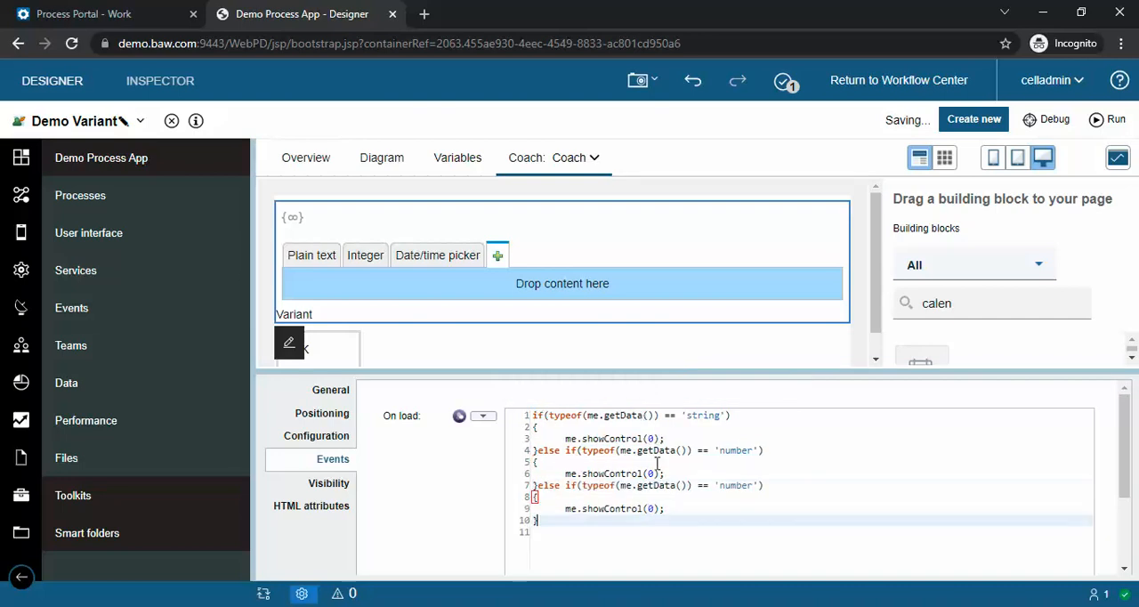
double_click(736, 485)
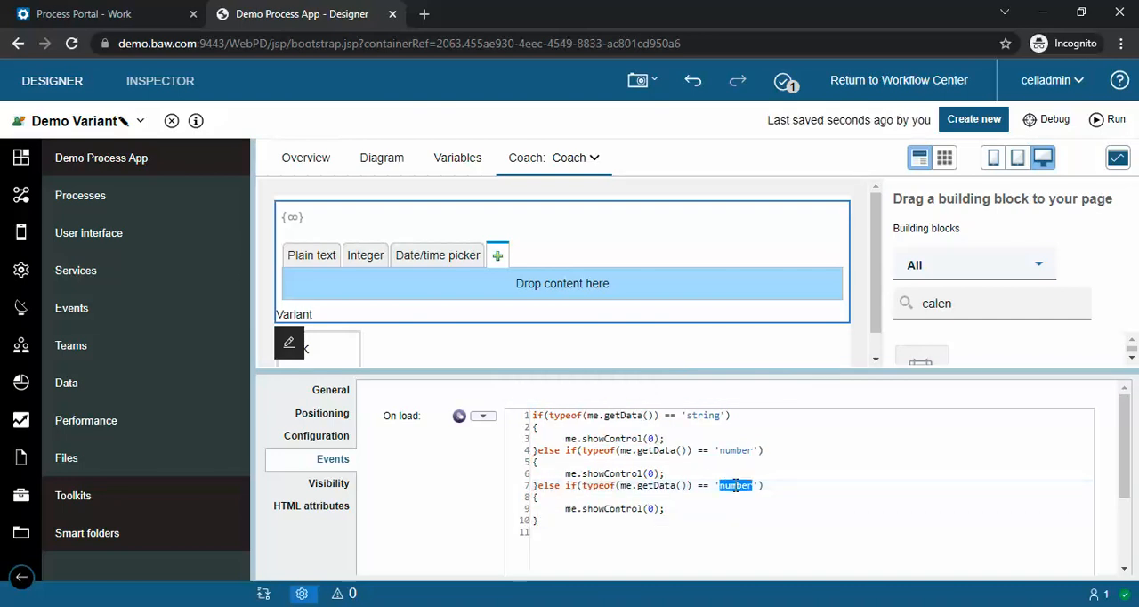
text(object)
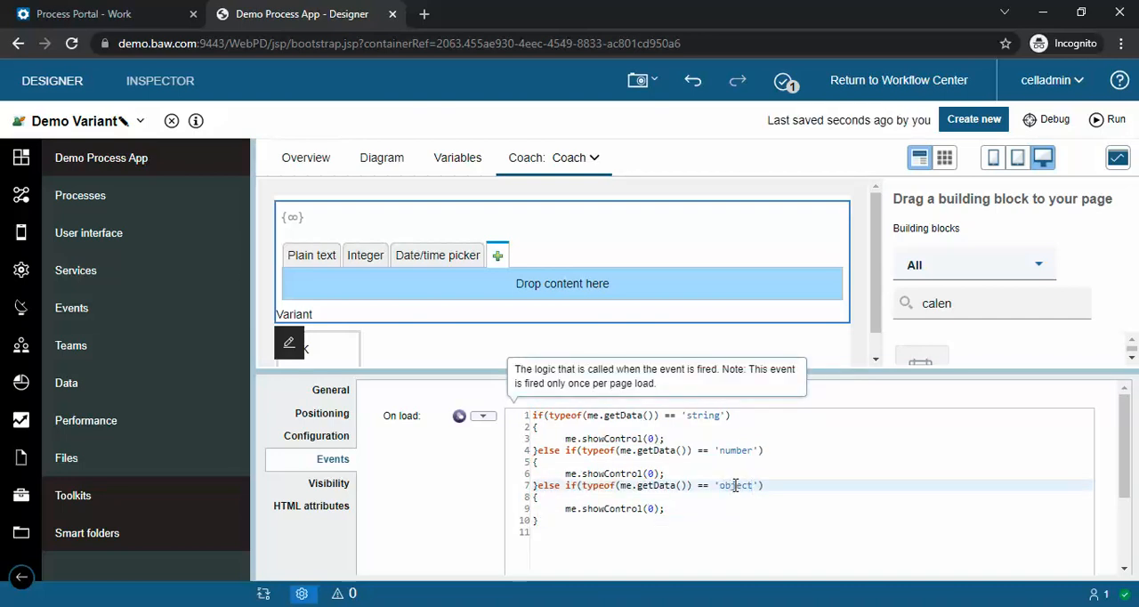
Step: Set the showControl index to 1 in the number branch and to 2 in the object branch
click(653, 472)
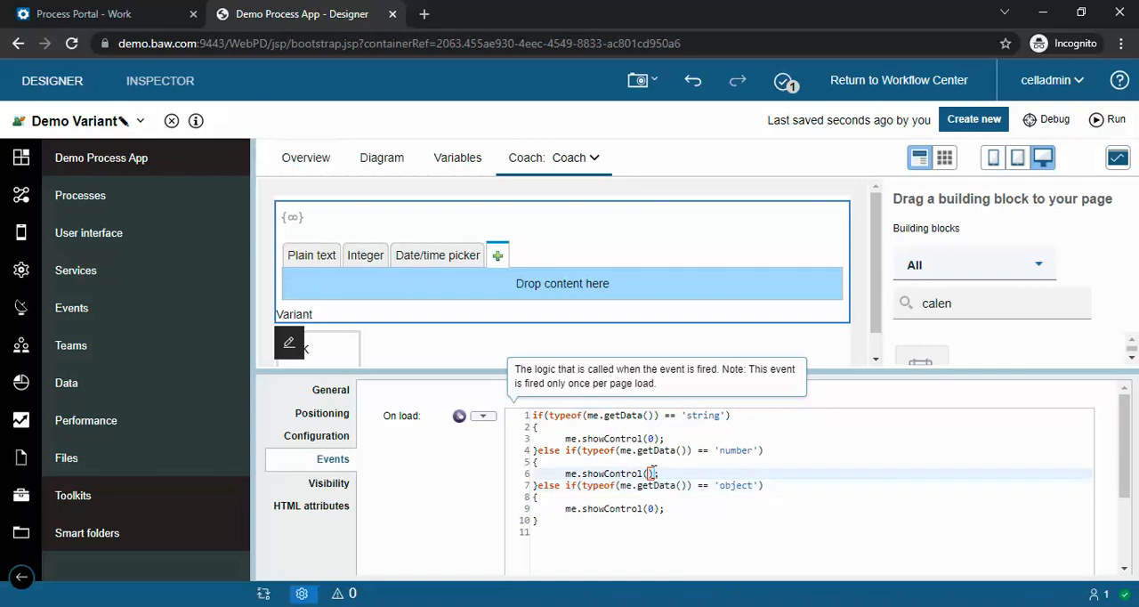
click(654, 511)
key(BackSpace)
text(2)
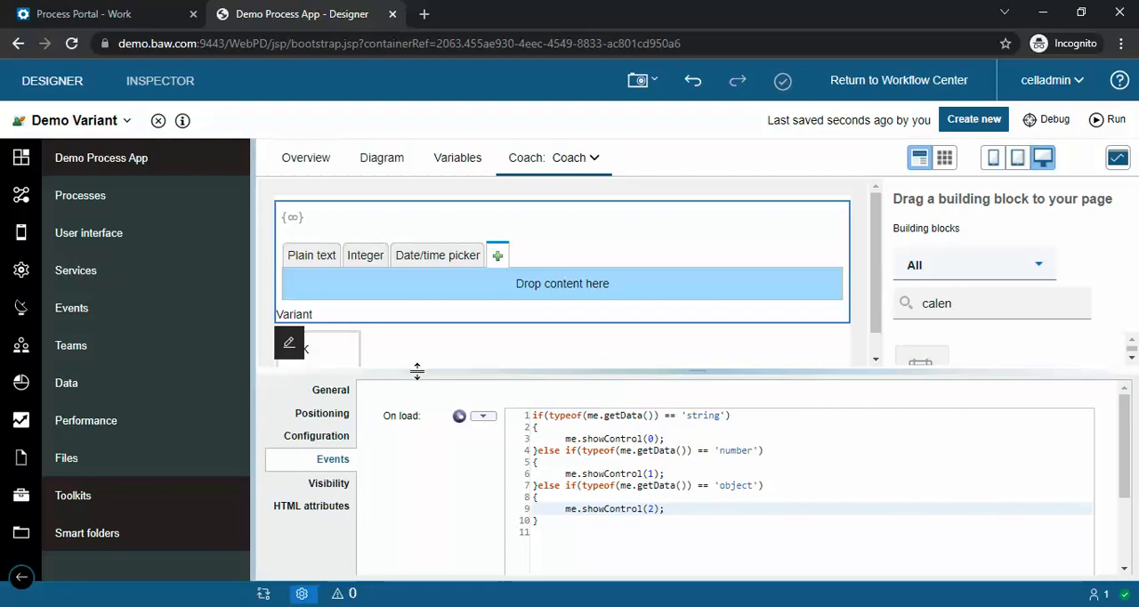
drag(416, 371, 422, 364)
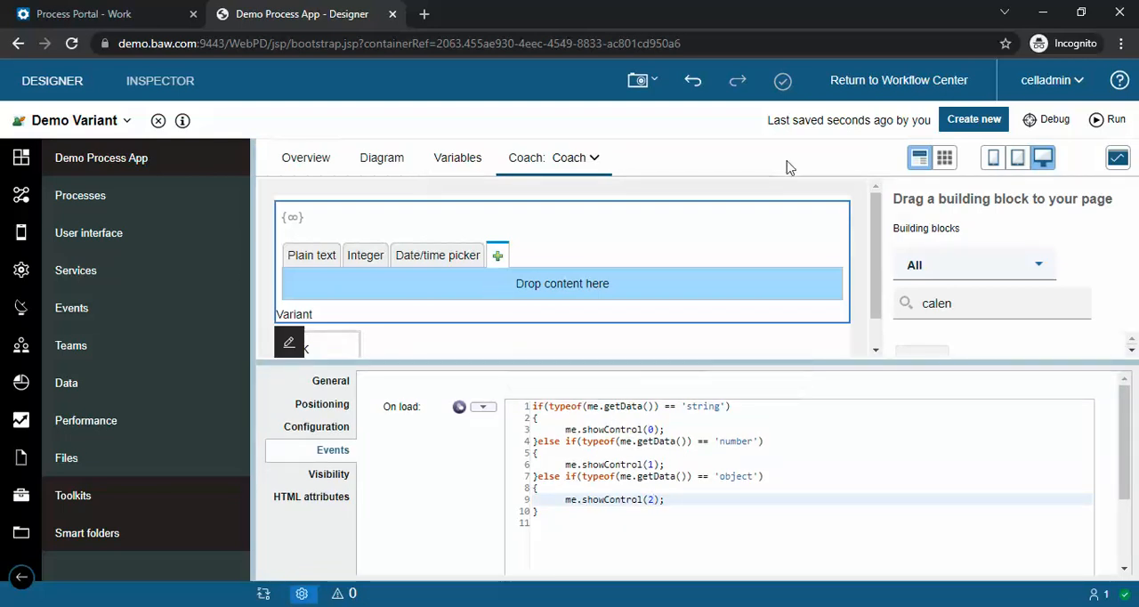
Step: Run the service, test the Variant field by appending the text "efefiefhoiehf", and close the preview
click(1100, 119)
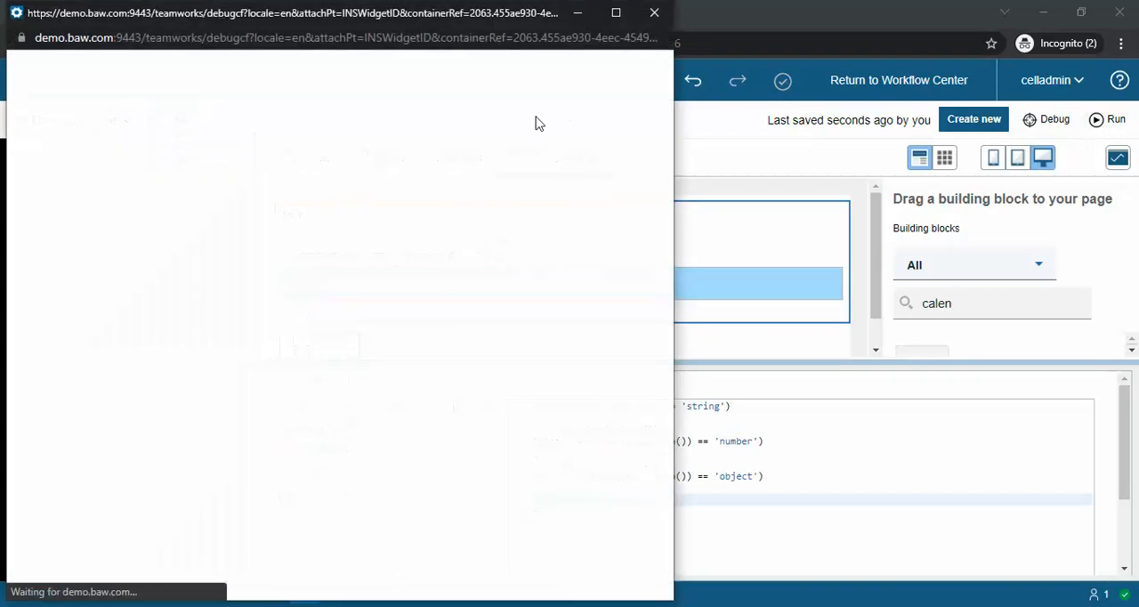
click(181, 95)
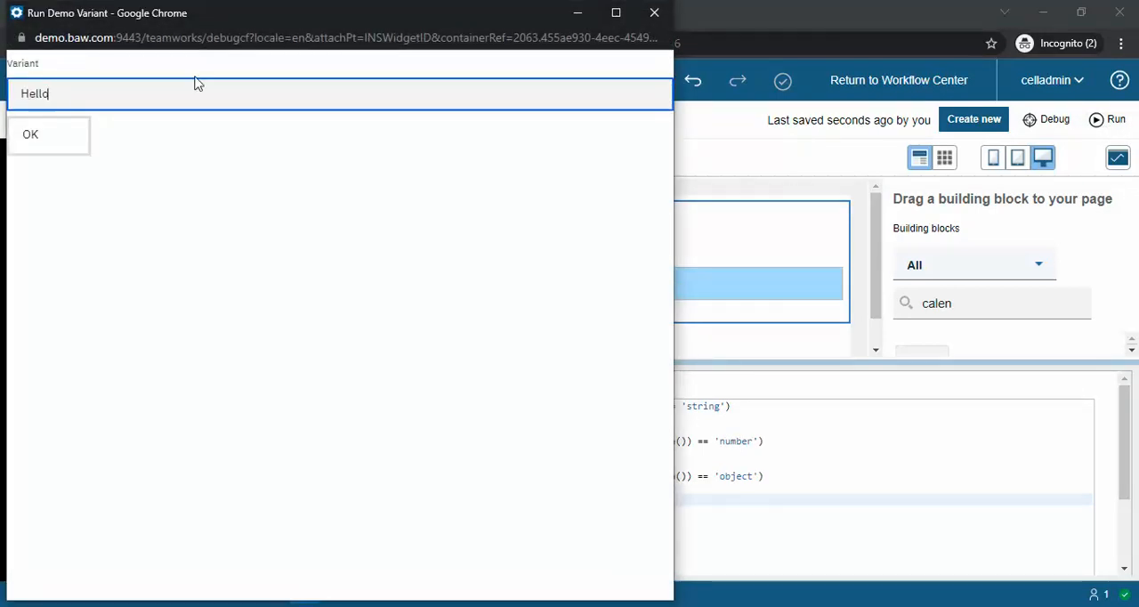
text(efefiefhoiehf)
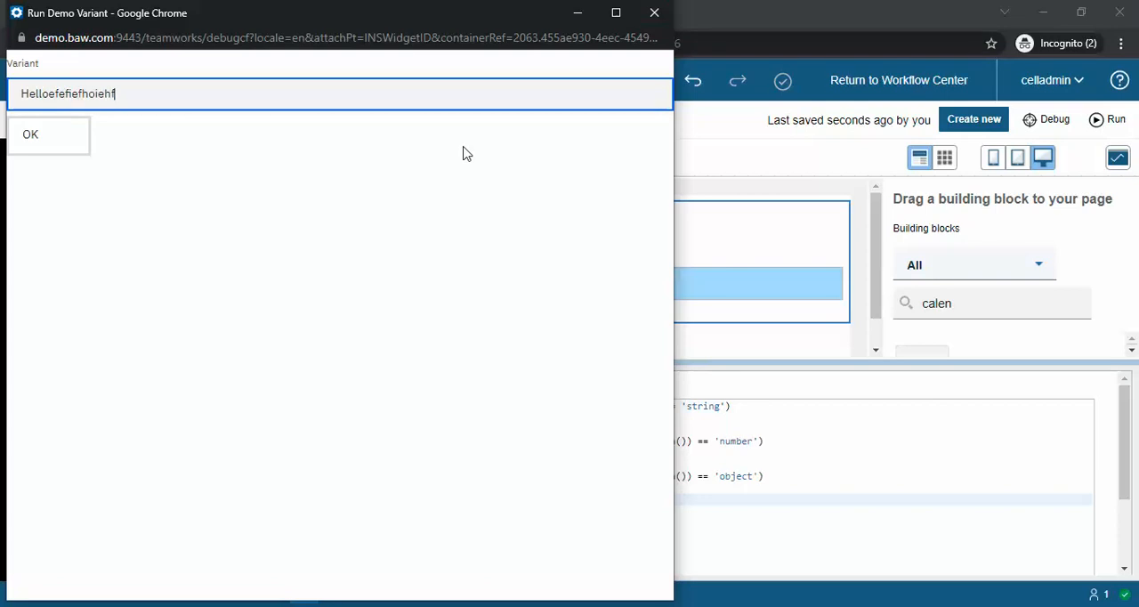
click(657, 16)
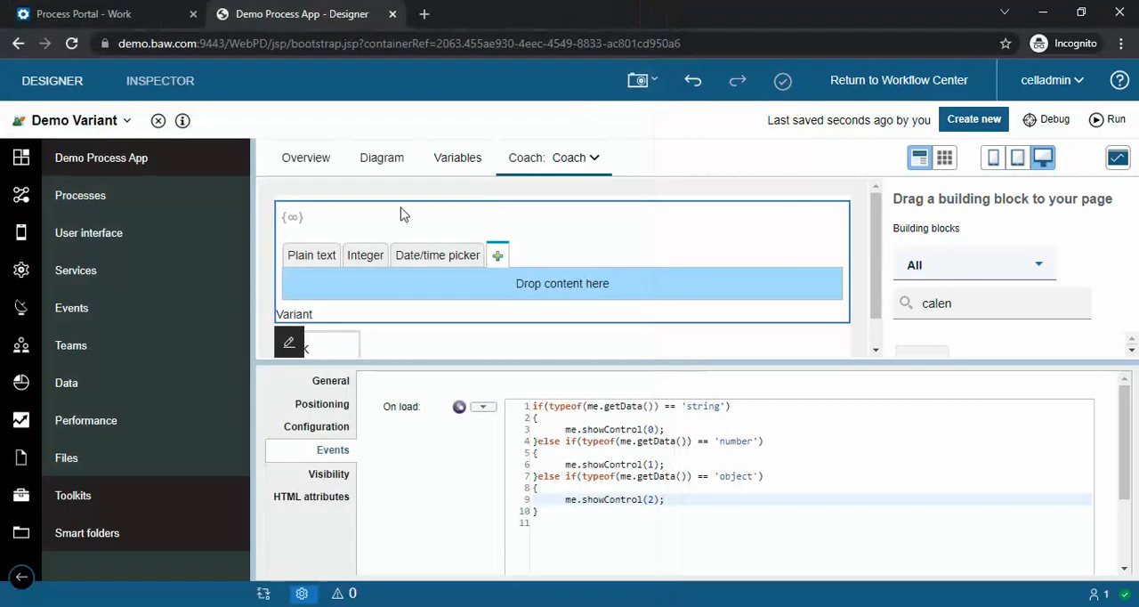
Step: Replace the 'Hello' string assigned to tw.local.test in the coach's pre-execution script with the number 466
click(381, 157)
double_click(486, 447)
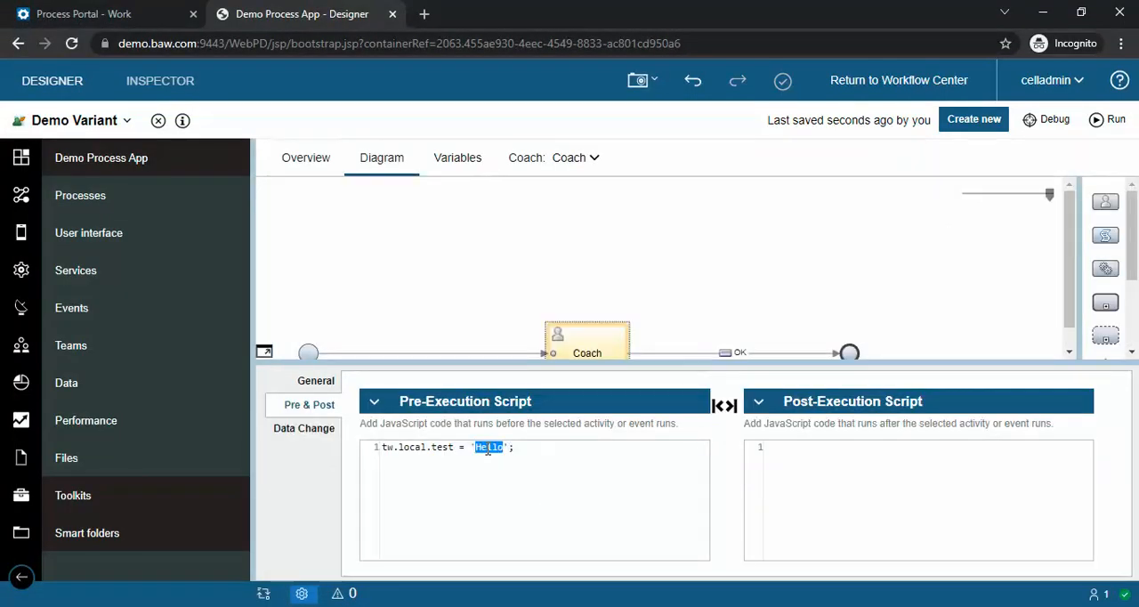
key(BackSpace)
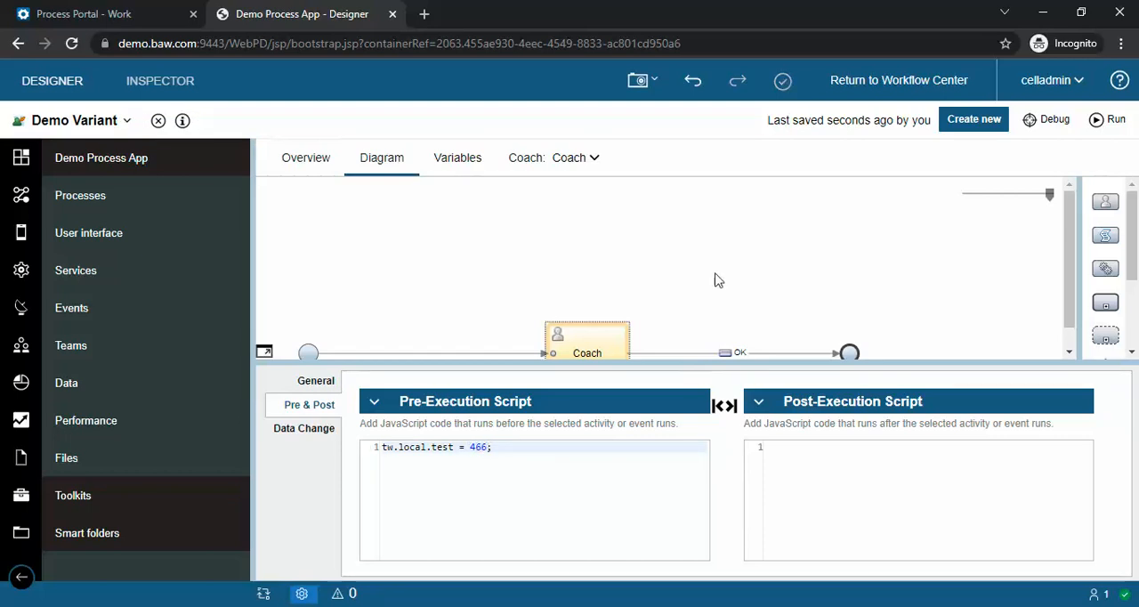
Step: Run the service, test the Variant field by appending the digits 7778787, and close the preview
click(1111, 121)
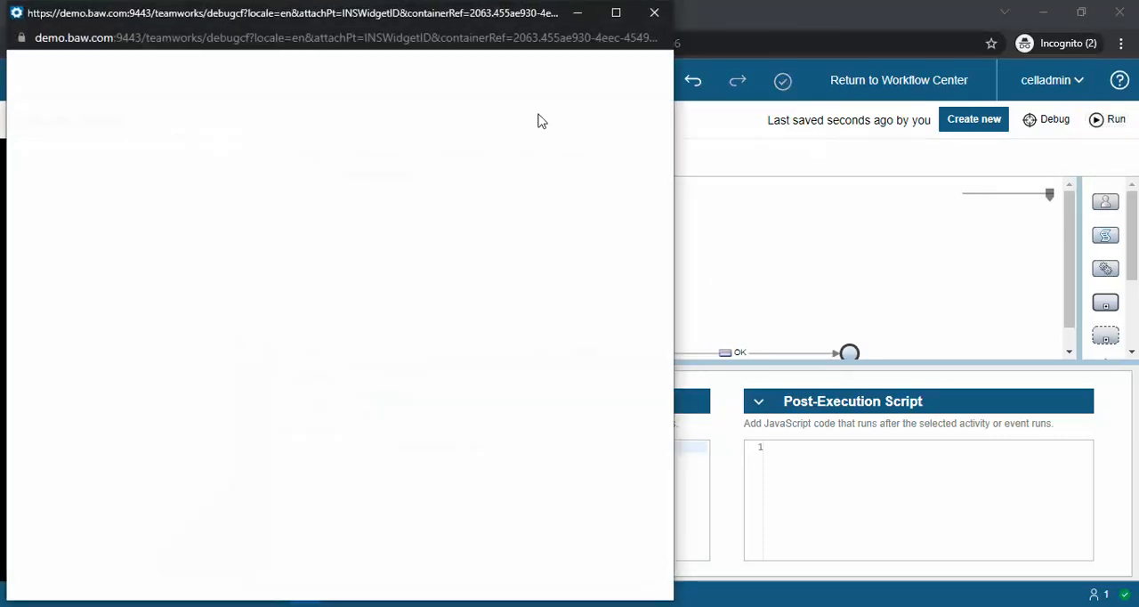
click(207, 93)
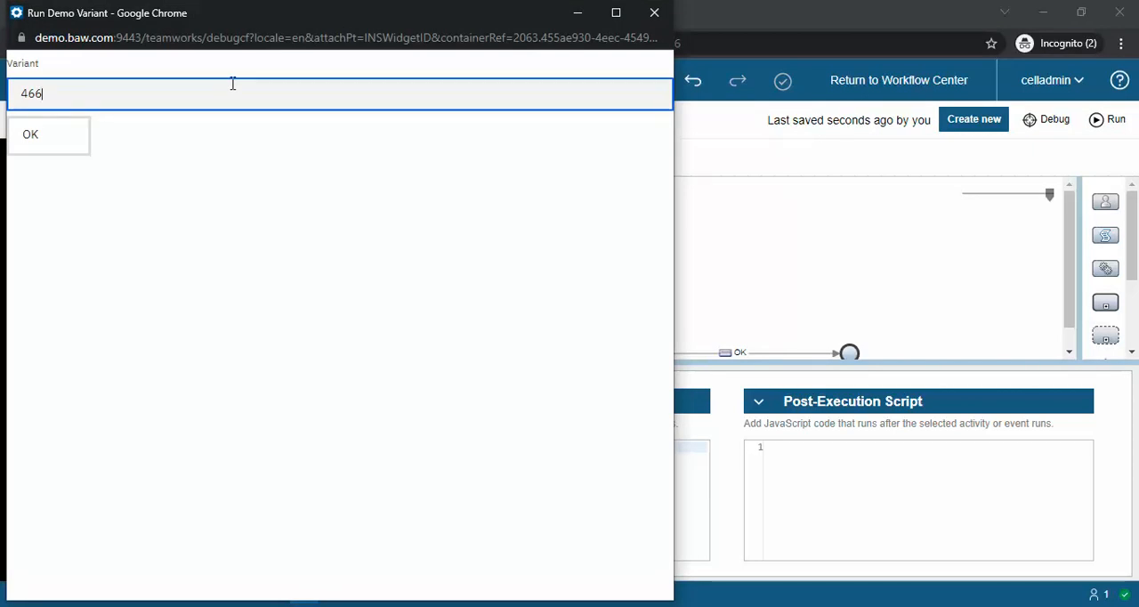
text(7778787)
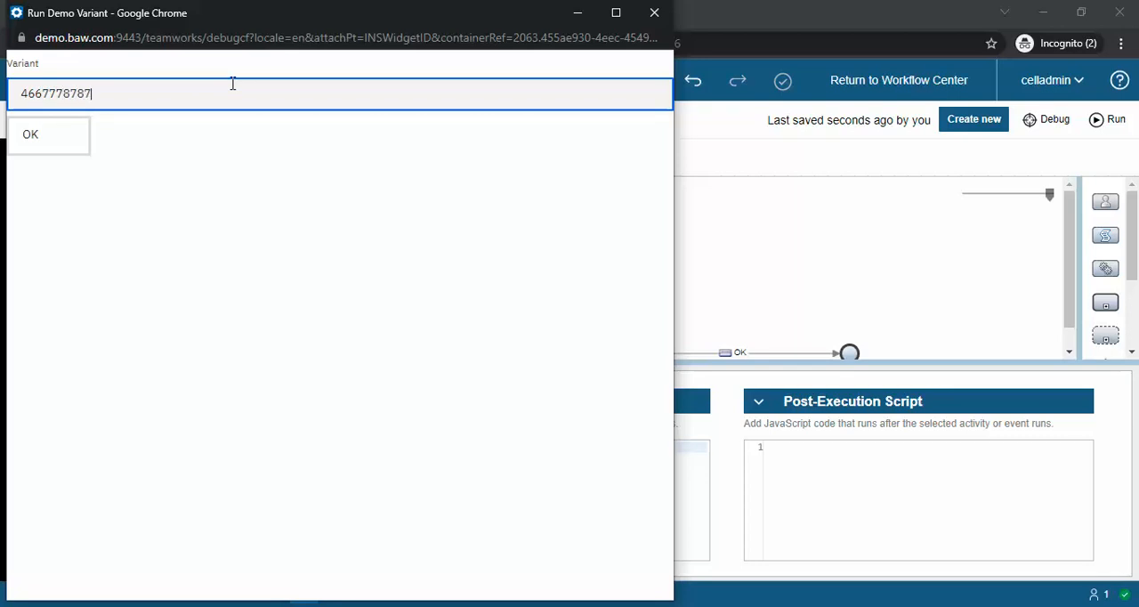
click(655, 12)
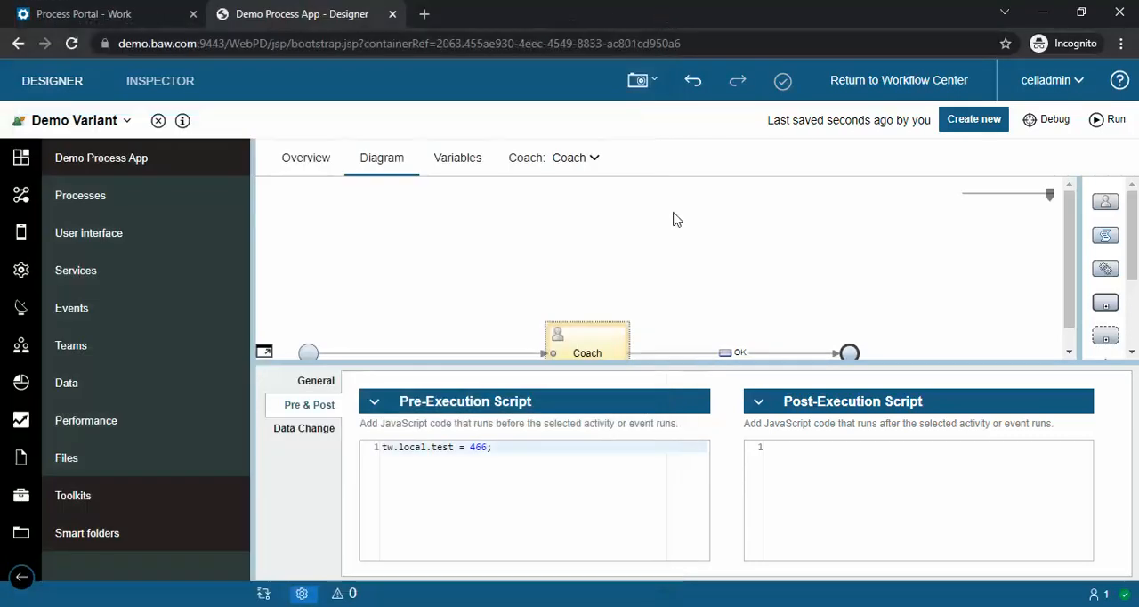
Step: Set tw.local.test to new Date() in the coach's pre-execution script
double_click(478, 448)
text(new Da)
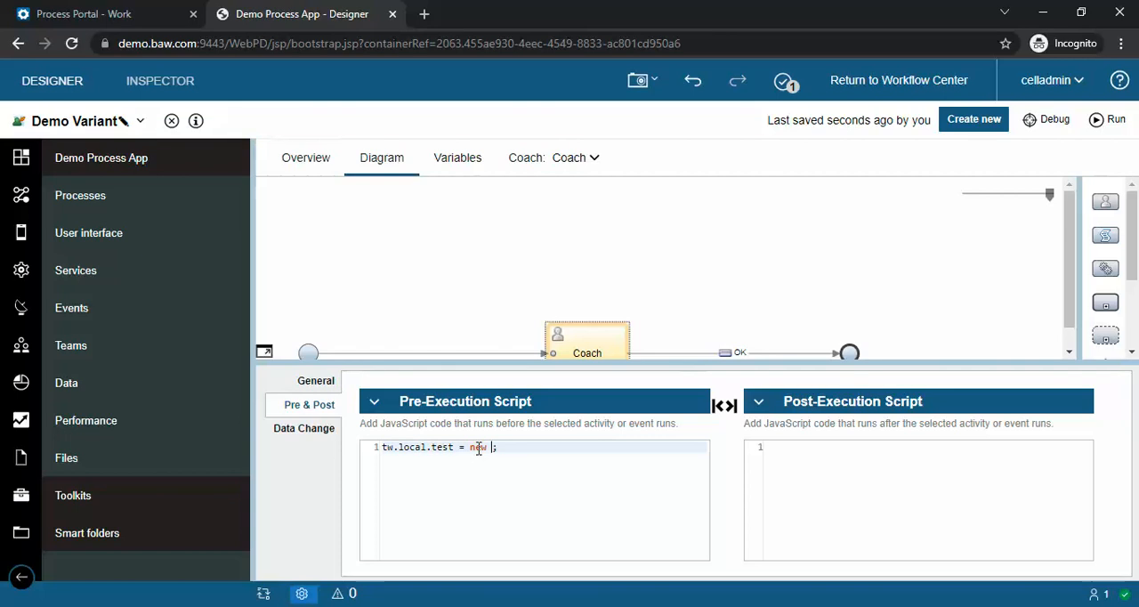
text(te())
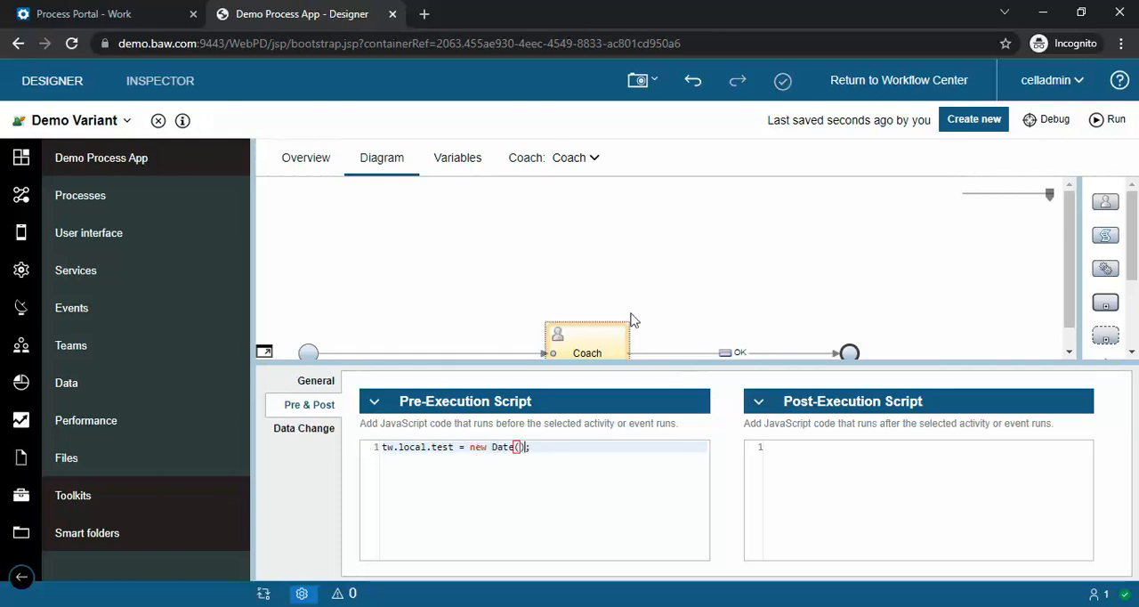
drag(470, 447, 528, 449)
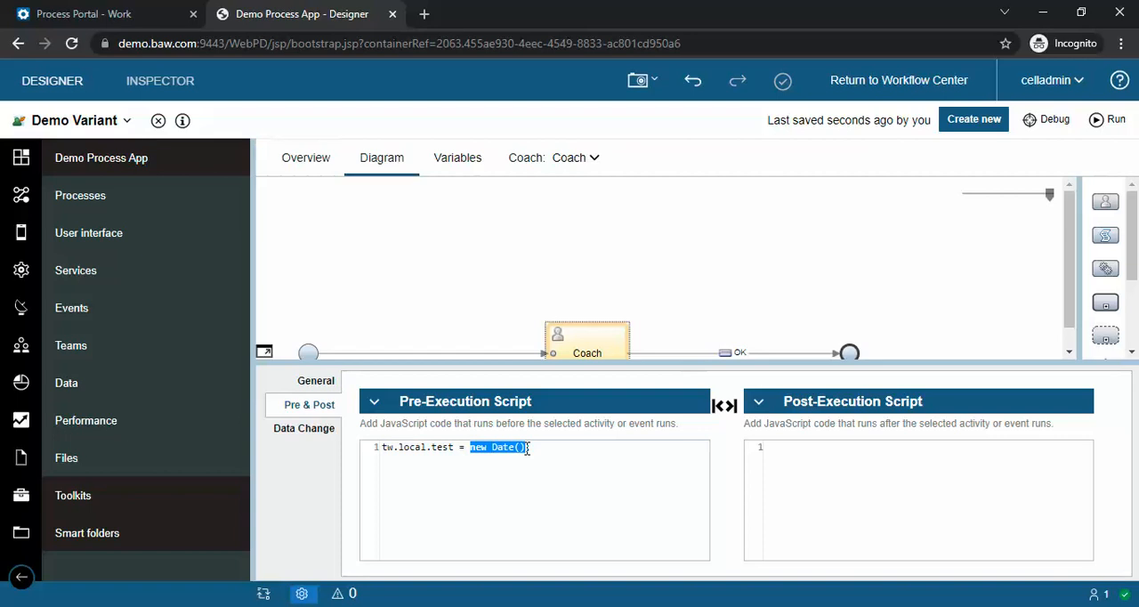
Step: Run the service, check the Variant field's calendar without picking another date, and close the preview
click(1110, 125)
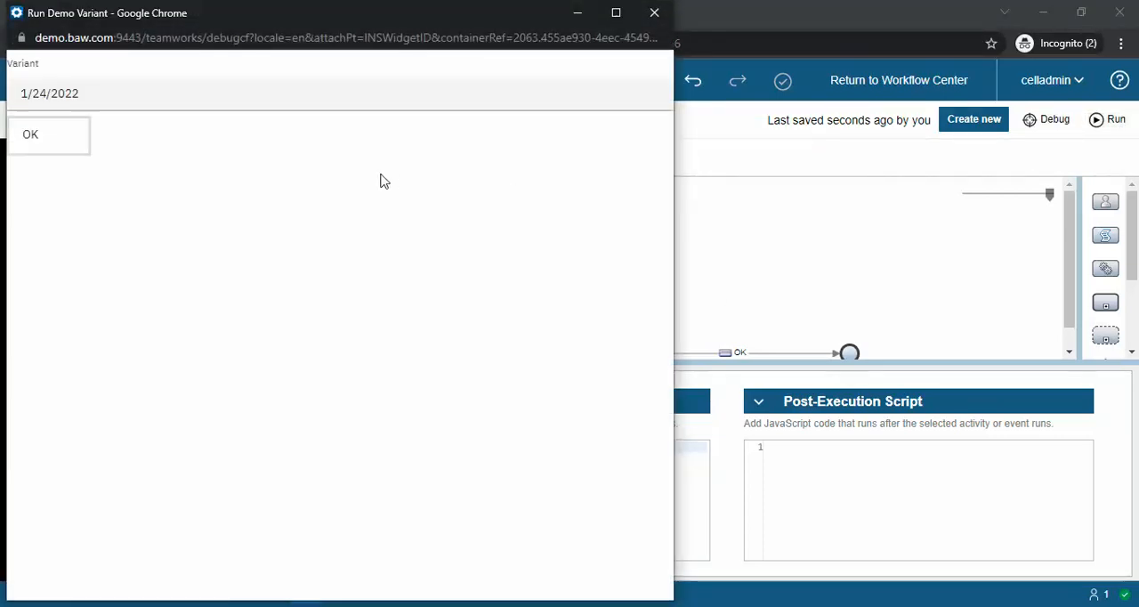
click(91, 95)
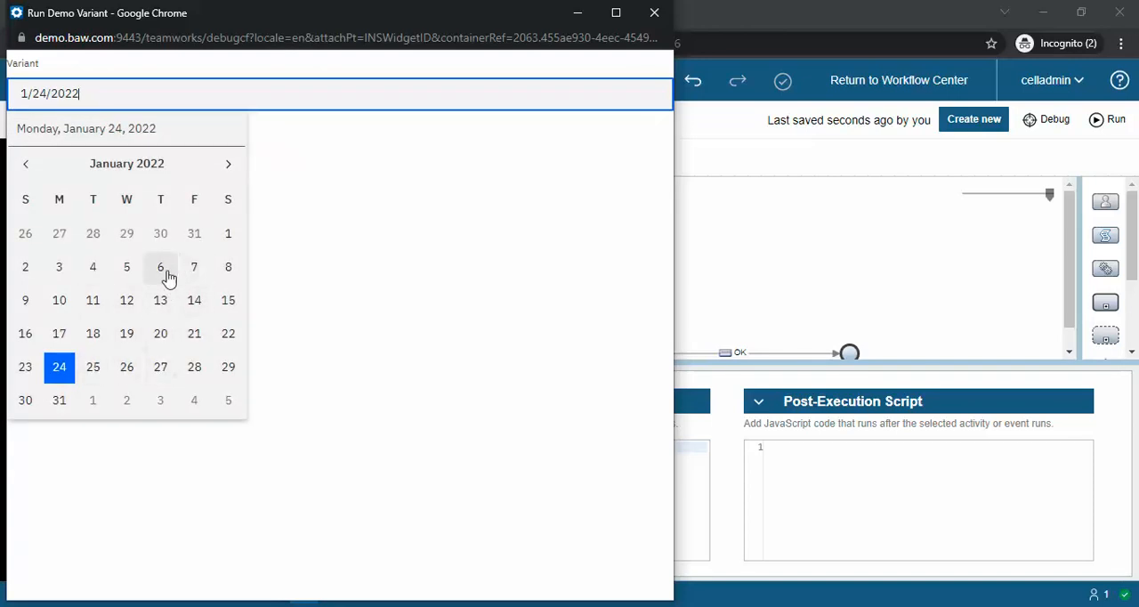
click(412, 254)
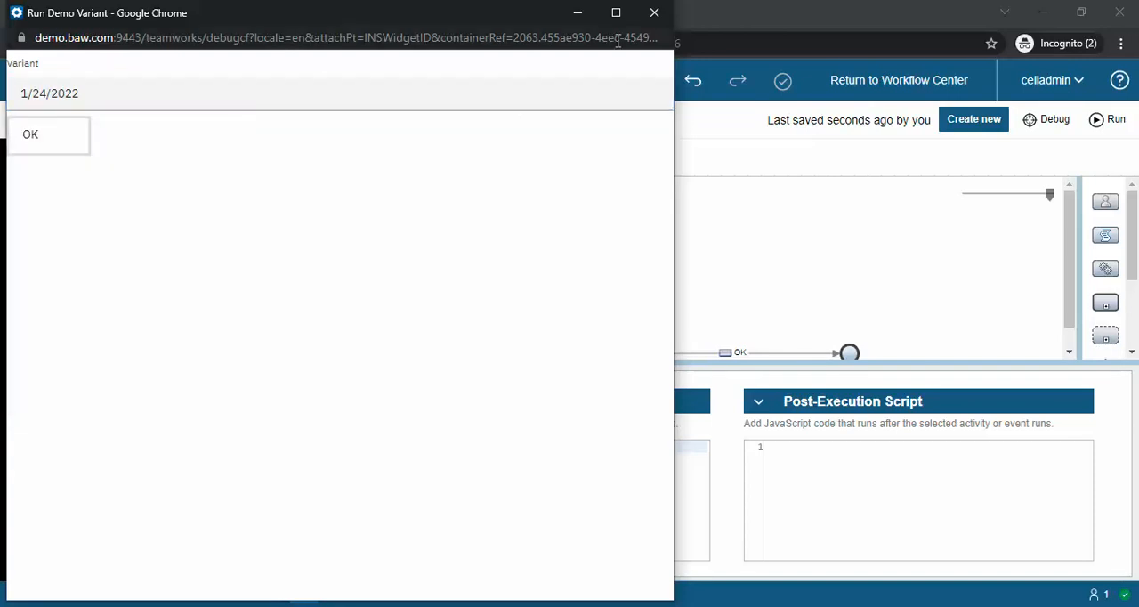
click(655, 12)
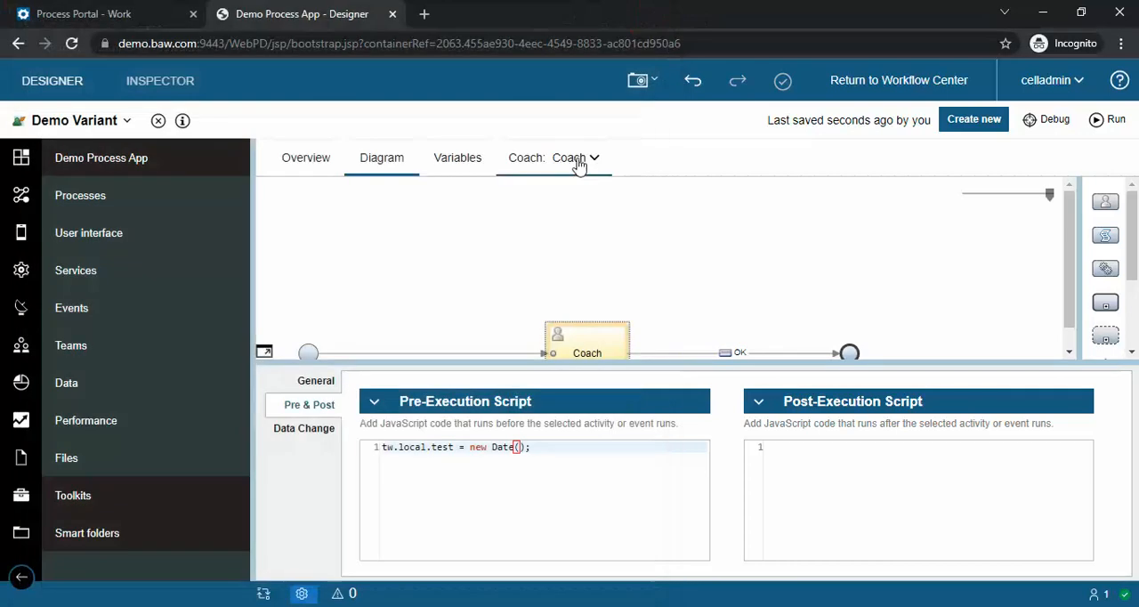
Step: Show the Variant control's general properties in the coach, enlarge the layout area, and clear the building block search
click(525, 165)
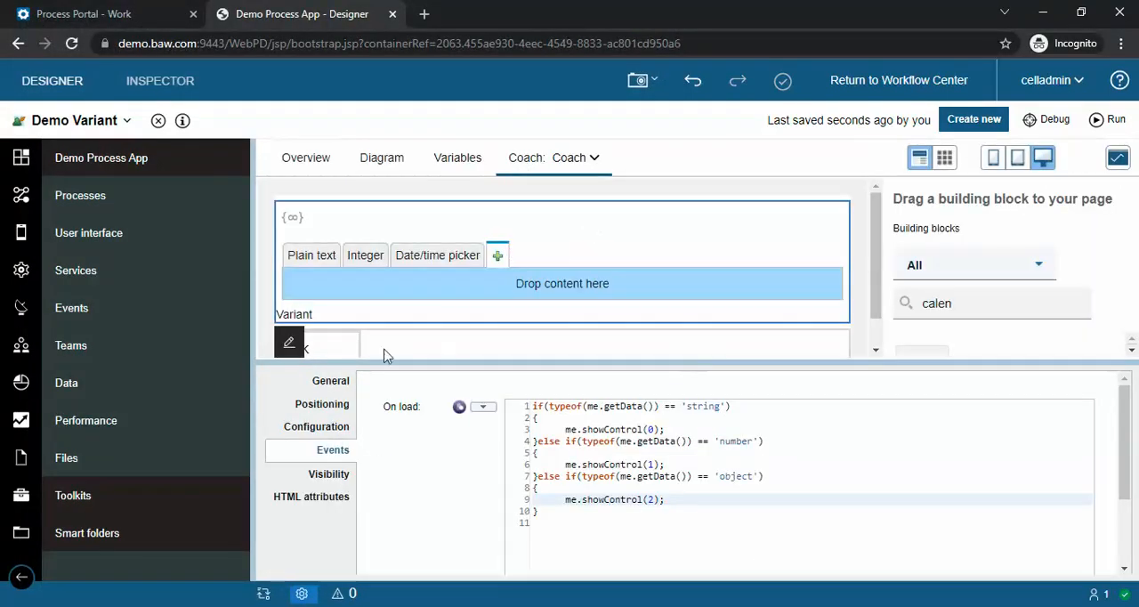
click(340, 384)
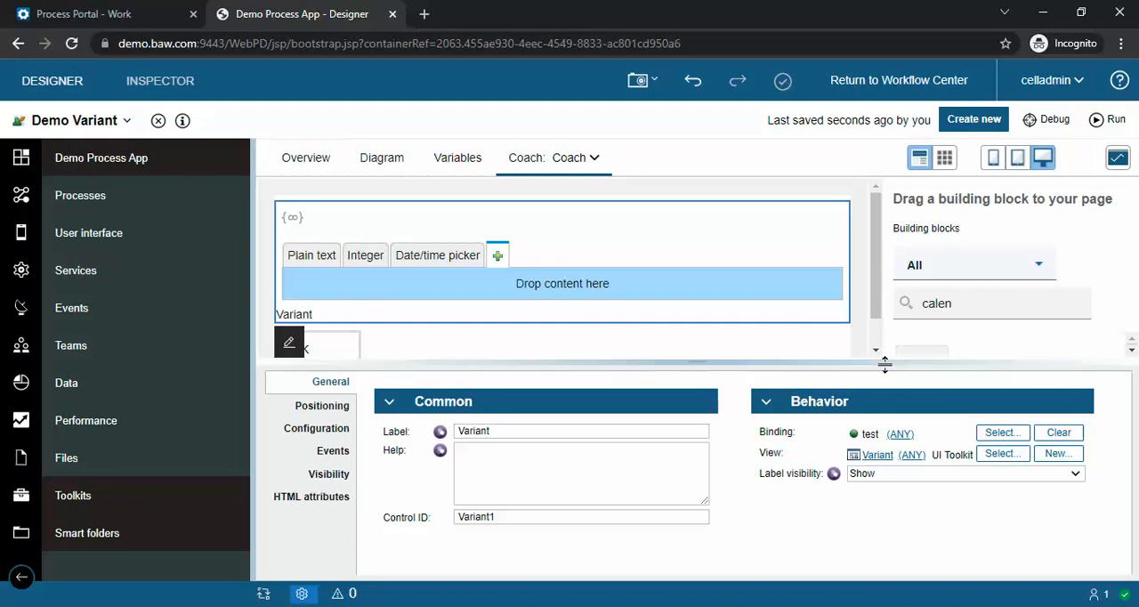
drag(885, 363, 890, 414)
drag(979, 303, 929, 305)
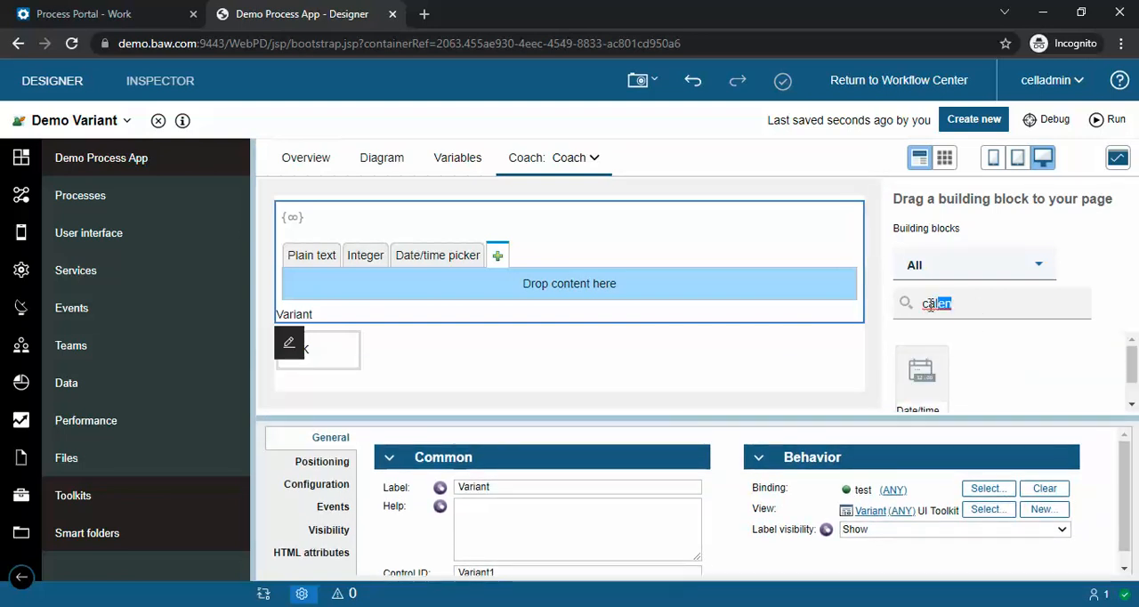
key(BackSpace)
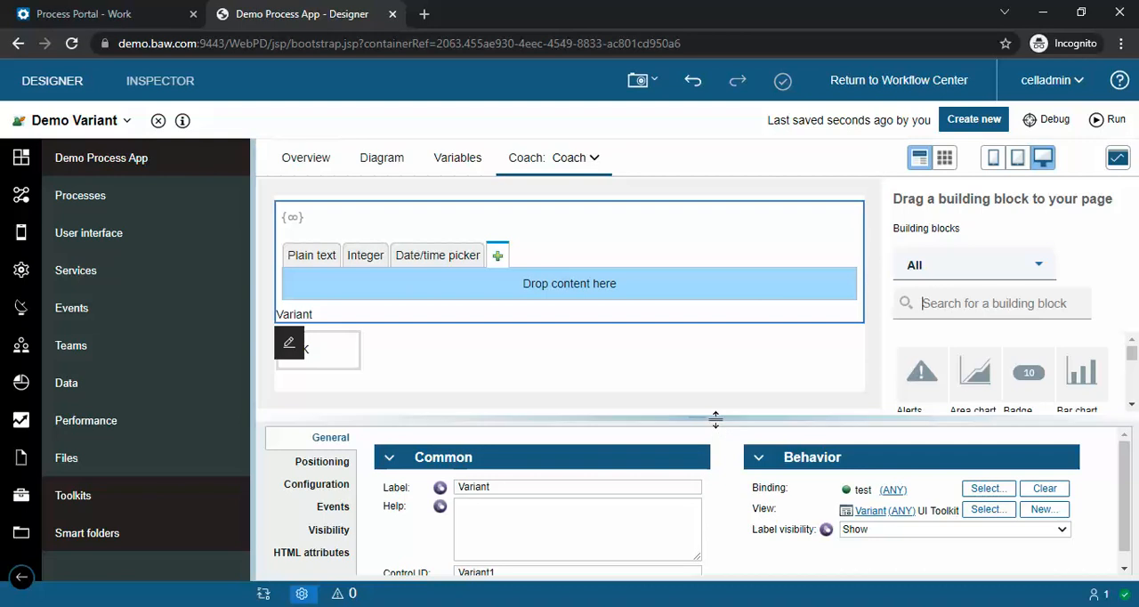
mouse_move(715, 416)
mouse_down()
mouse_move(711, 469)
mouse_move(714, 414)
mouse_up()
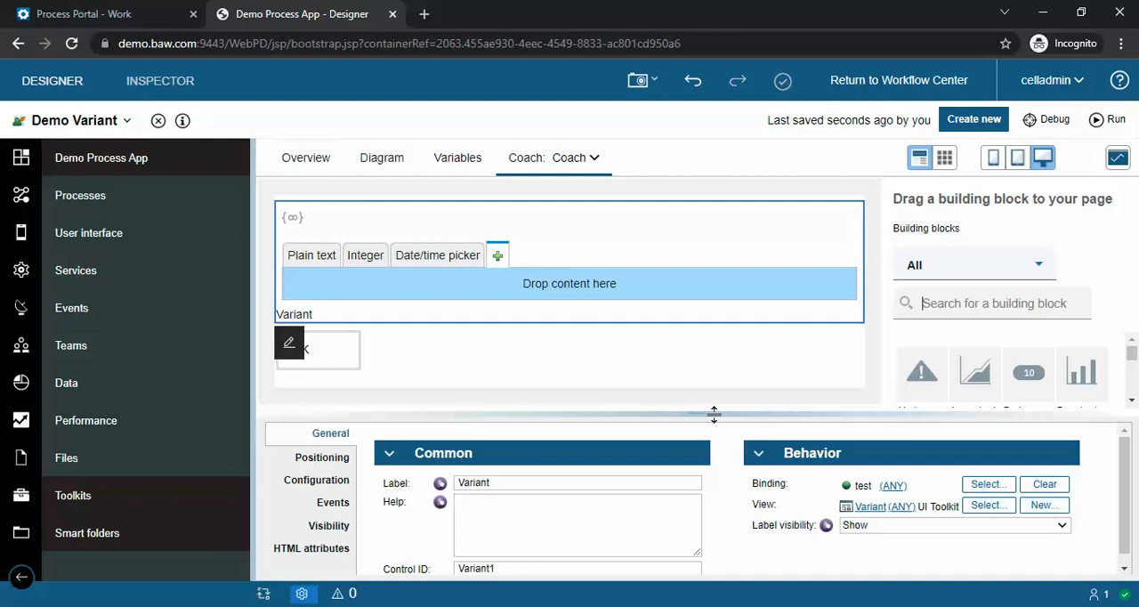